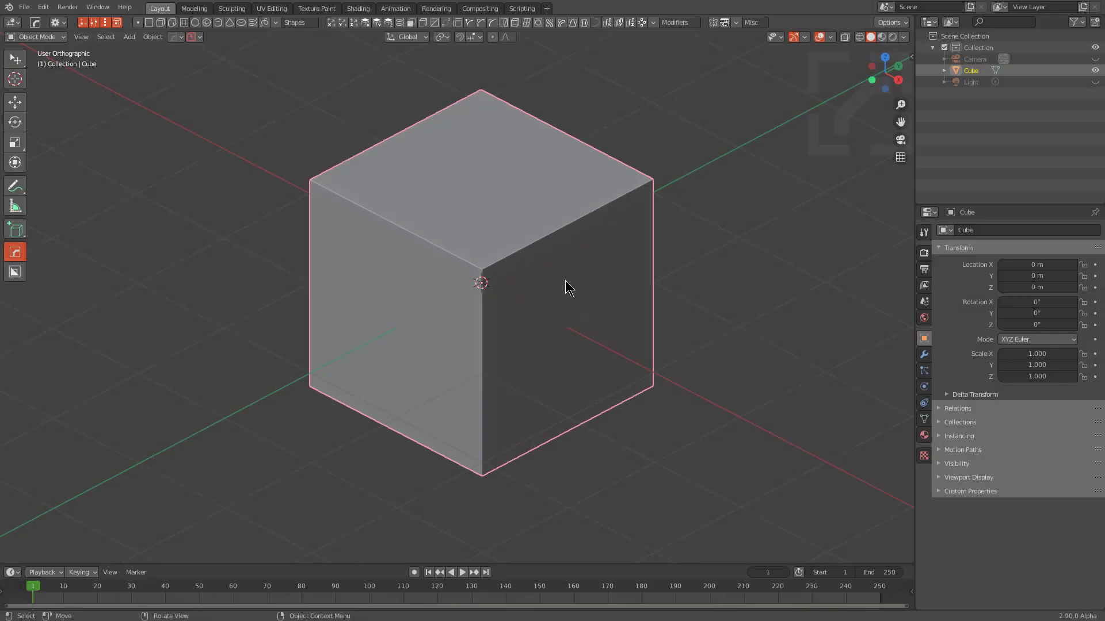
Convert the default cube into a sphere with Hard Ops Spherecast.
mouse_move(565, 281)
middle_mouse_down()
mouse_move(527, 279)
mouse_move(565, 281)
mouse_move(549, 279)
mouse_move(569, 312)
mouse_move(563, 303)
mouse_move(551, 311)
mouse_move(535, 228)
middle_mouse_up()
scroll(549, 276, "up", 1)
scroll(566, 304, "down", 1)
key("q")
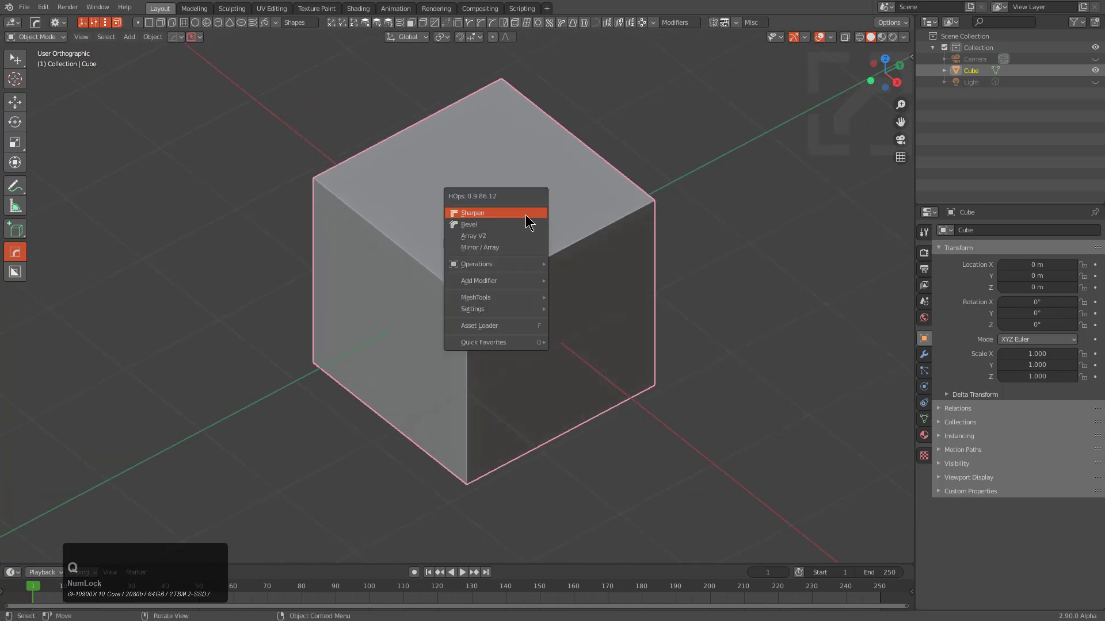
mouse_move(476, 297)
left_click(581, 370)
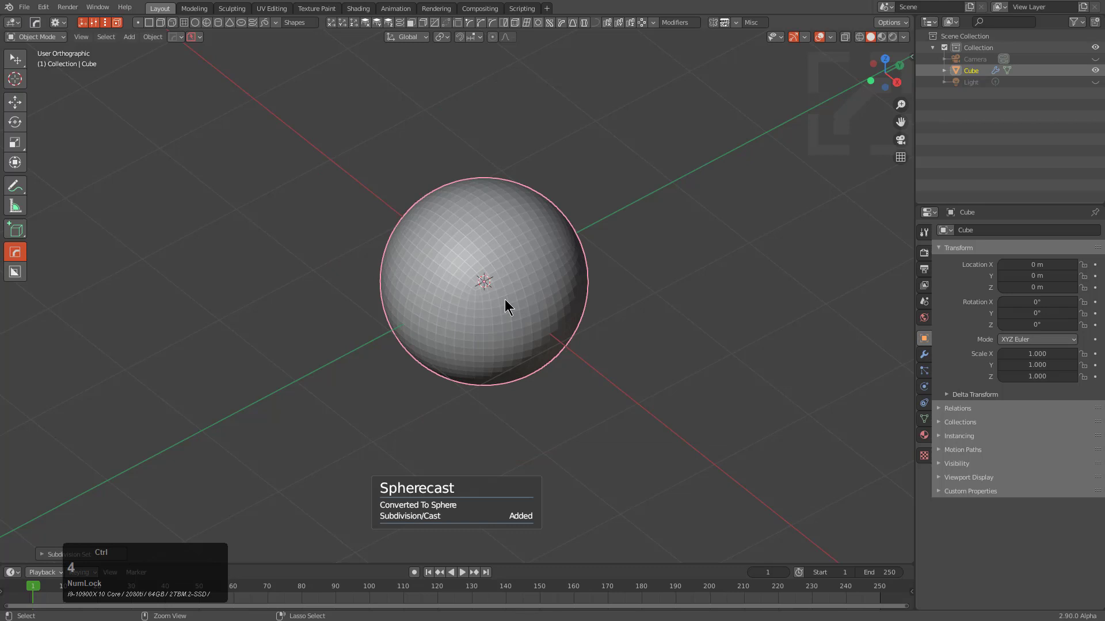
Apply Visual Geometry to Mesh to bake the sphere's subdivision and cast modifiers.
mouse_move(504, 302)
middle_mouse_down()
mouse_move(468, 290)
mouse_move(476, 271)
mouse_move(499, 270)
middle_mouse_up()
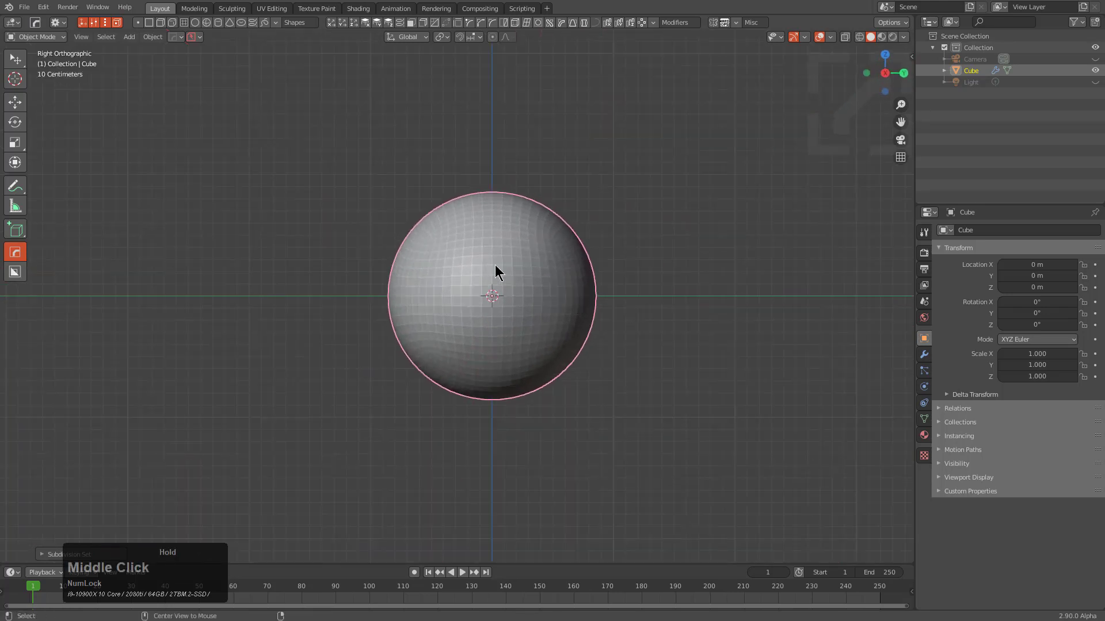
key("ctrl+a")
left_click(477, 399)
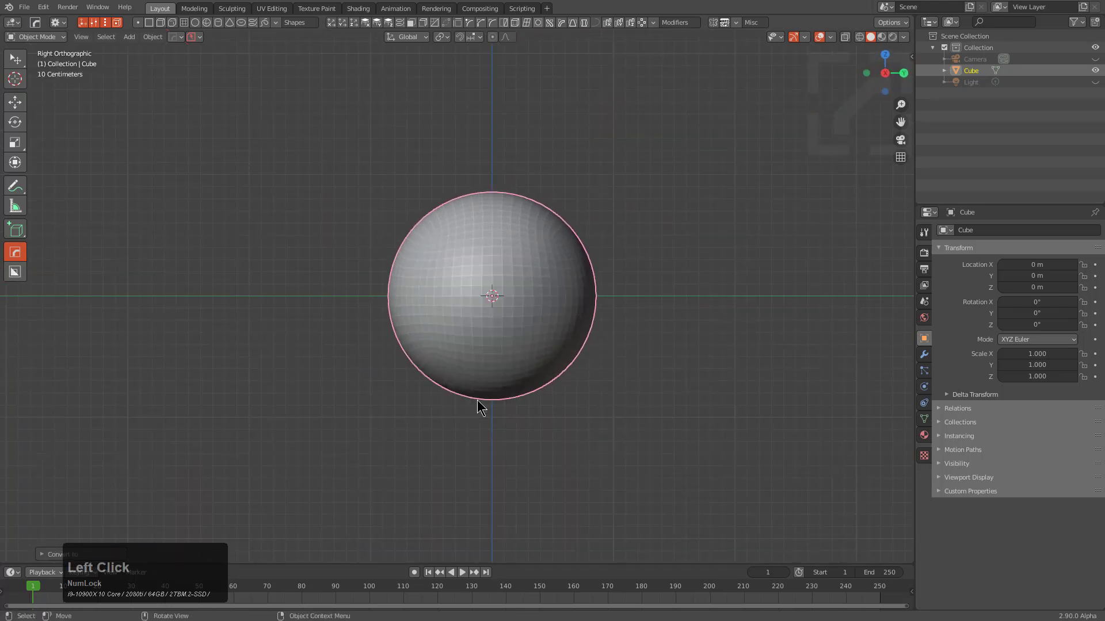
scroll(575, 239, "up", 2)
mouse_move(574, 240)
middle_mouse_down("shift")
mouse_move(448, 288)
mouse_move(538, 217)
middle_mouse_up("shift")
Add a plane, rotate it 90 degrees on X, and move it along Y in front of the sphere.
key("shift+a")
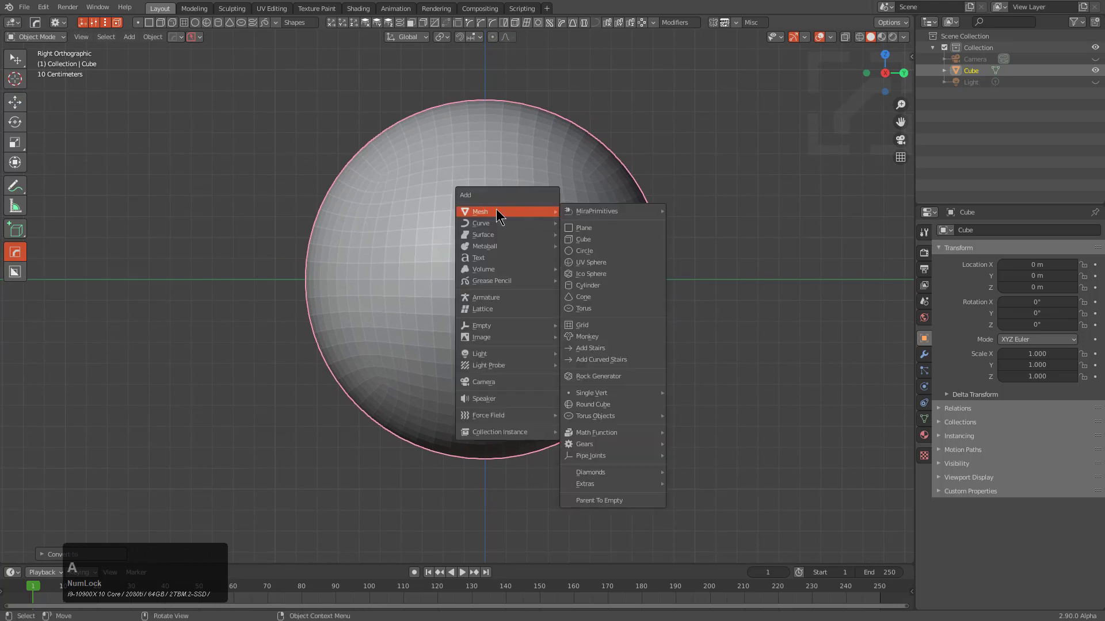
double_click(582, 228)
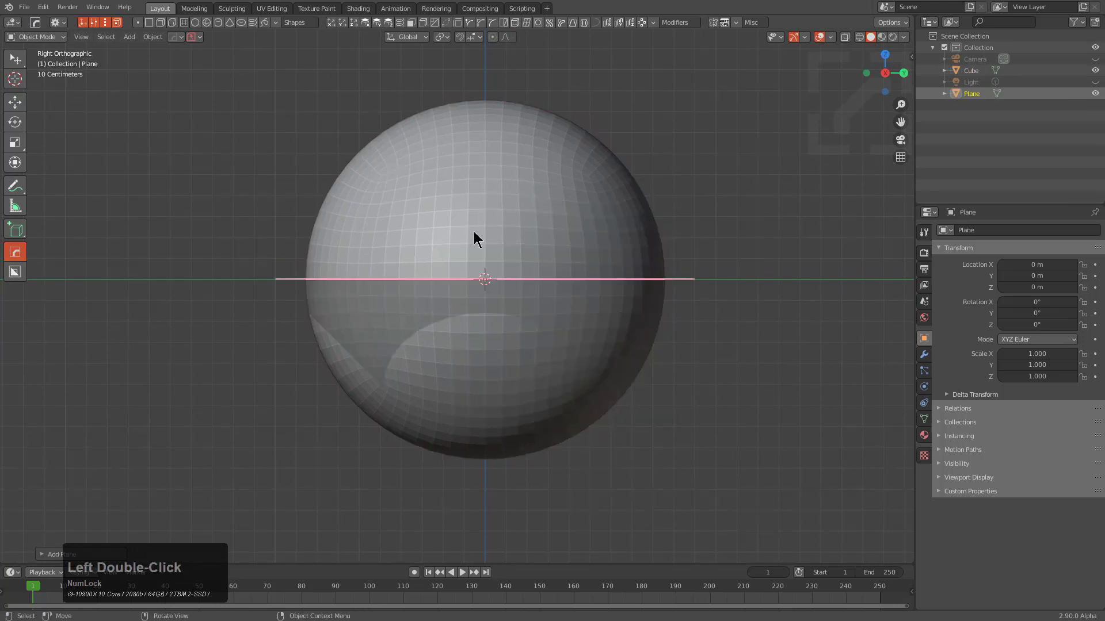
type("rx90")
key("KP_Enter")
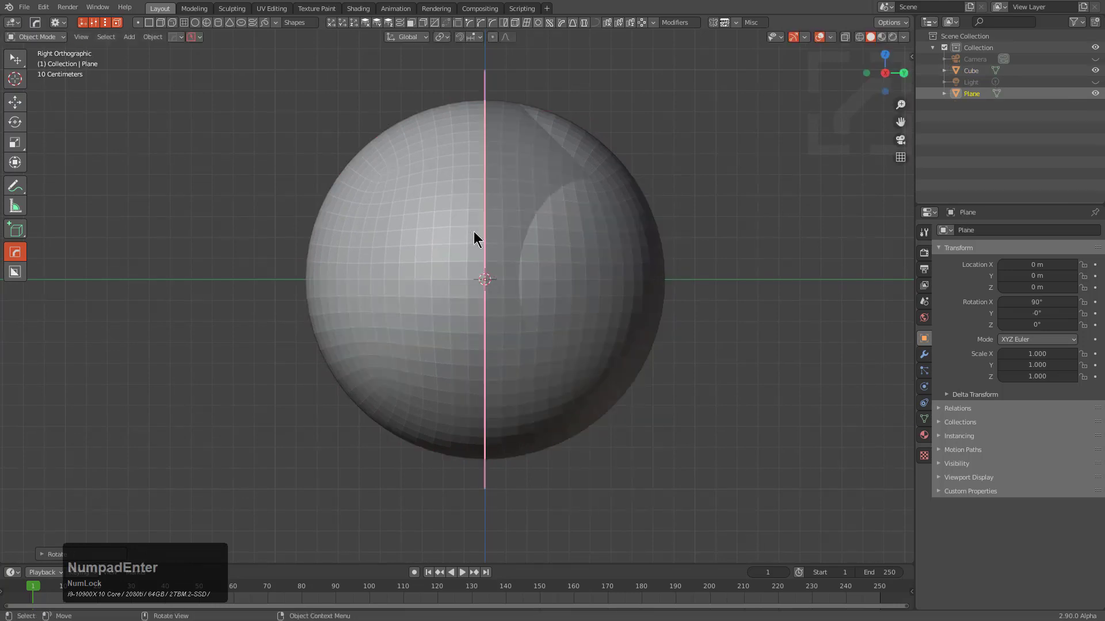
key("KP_1")
middle_click_drag(510, 296, 458, 276)
key("g")
key("y")
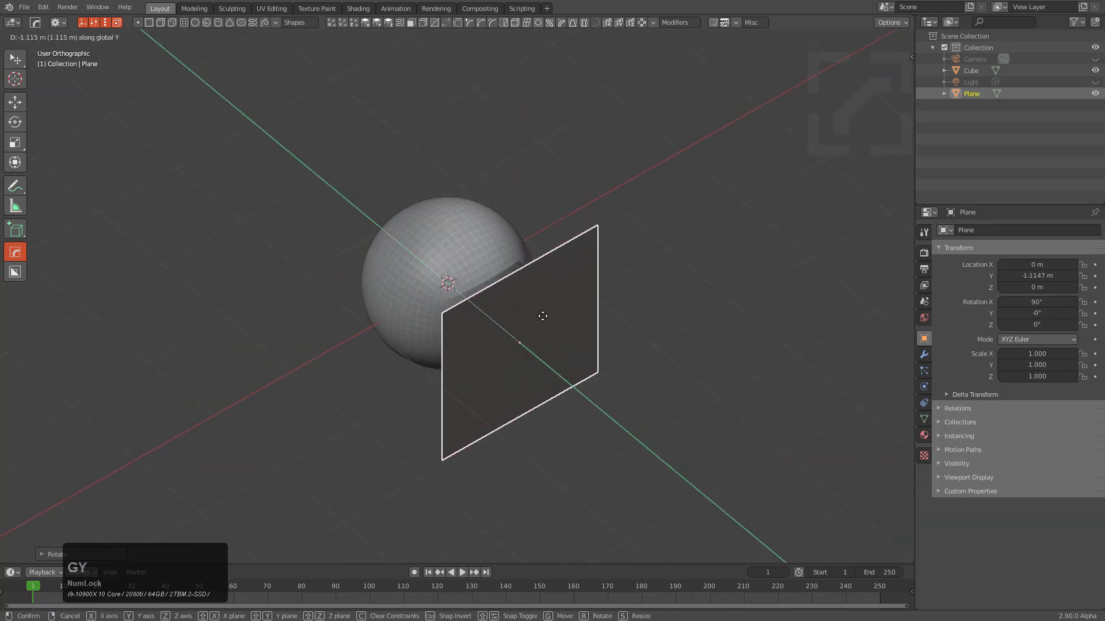
left_click(542, 316)
In front view, scale the plane twice along Z into a thin horizontal strip.
middle_click_drag(542, 316, 486, 313)
key("KP_1")
scroll(496, 279, "up", 2)
key("s")
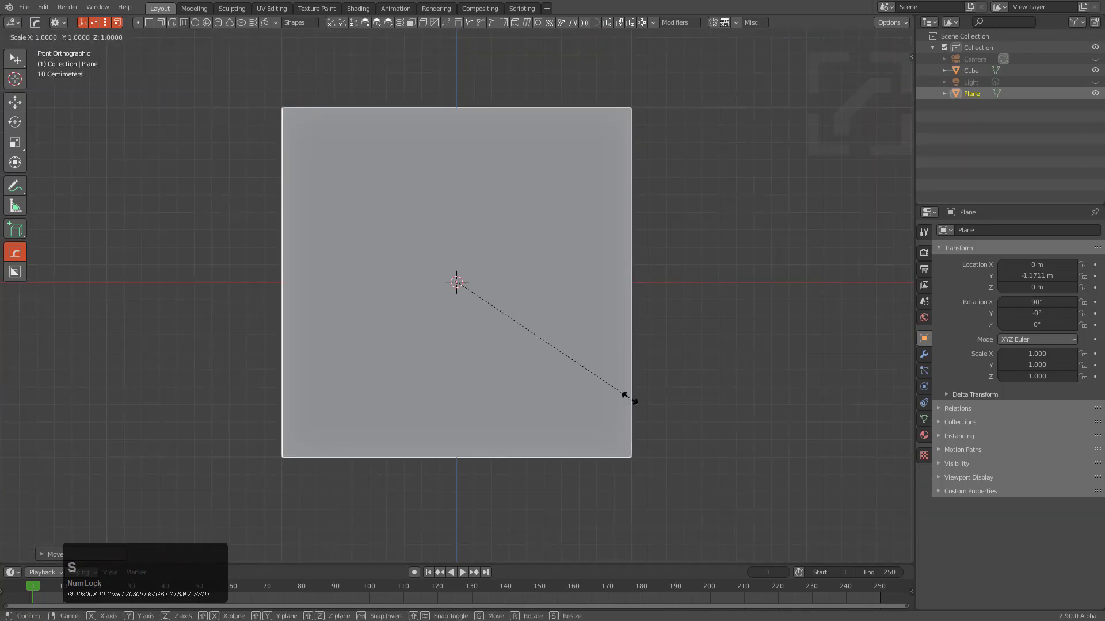
key("z")
left_click(525, 320)
scroll(658, 329, "up", 2)
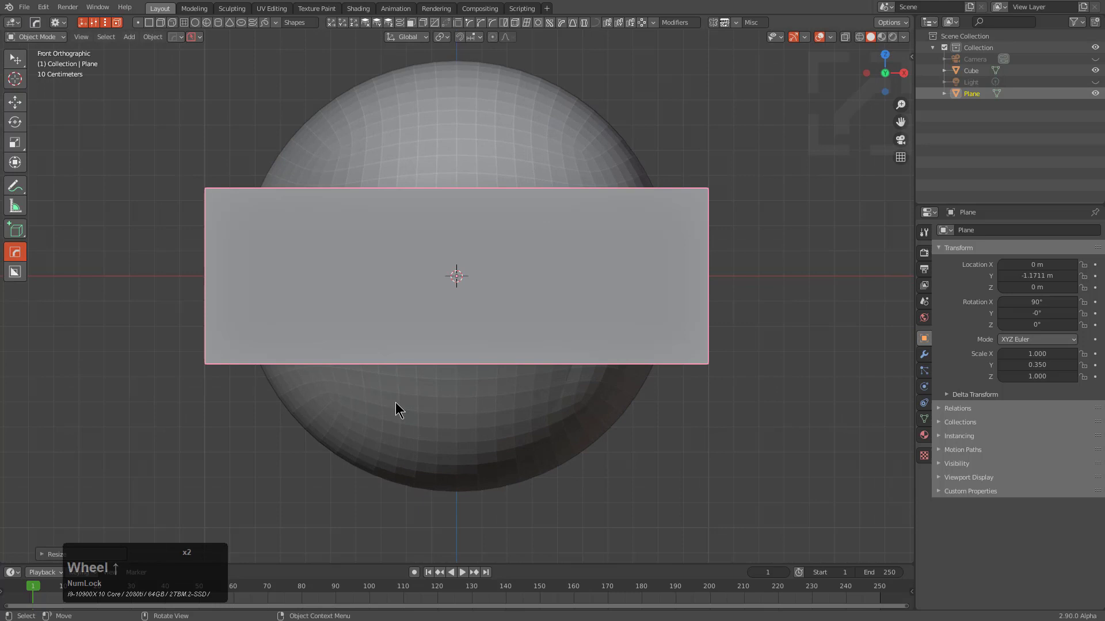
key("s")
key("z")
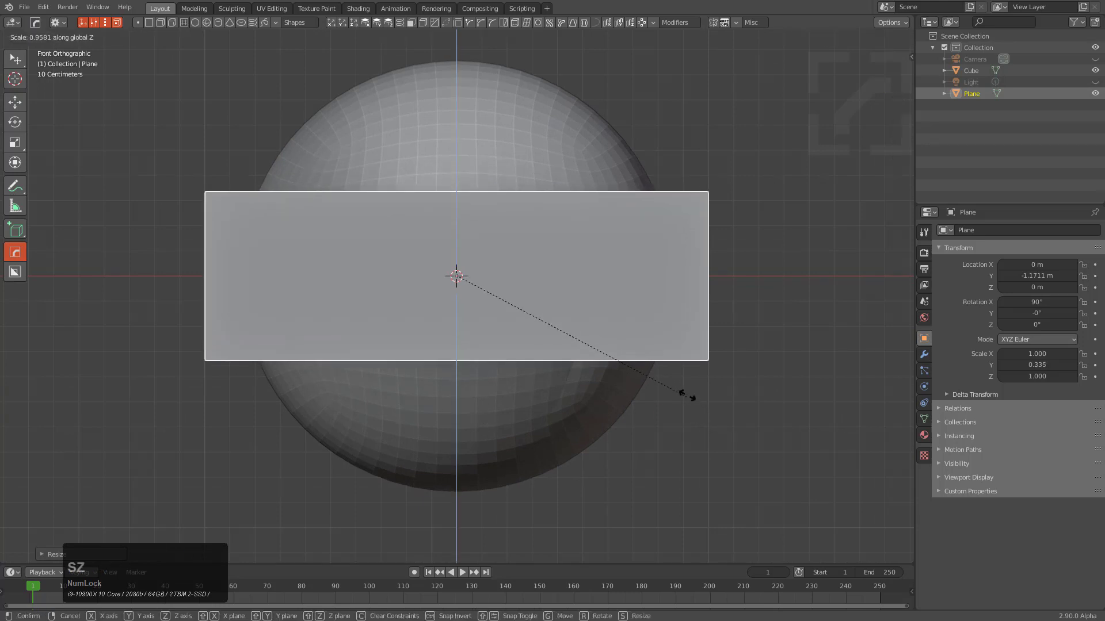
left_click(684, 385)
key("q")
Add an unclamped Hard Ops vertex bevel to round the strip into a pill.
left_click(660, 289)
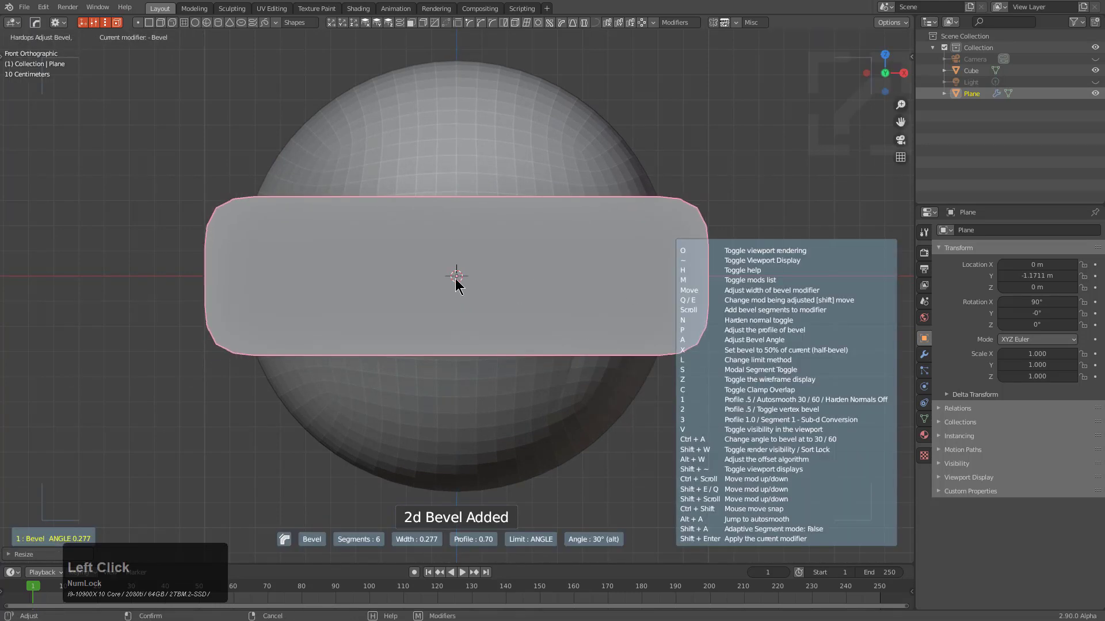
key("2")
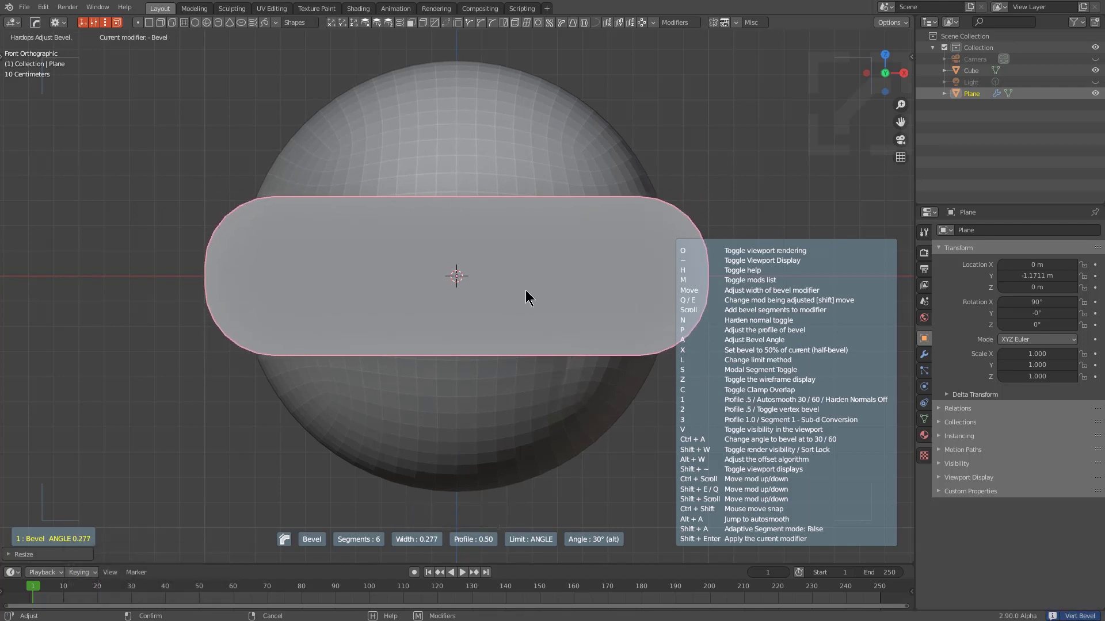
key("c")
key("c")
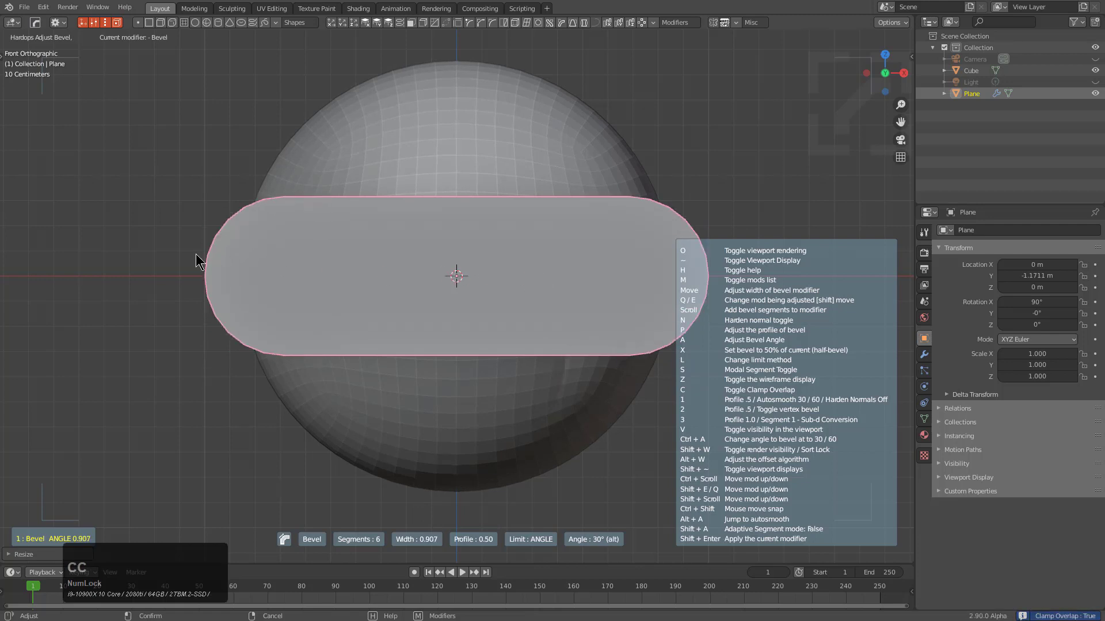
scroll(247, 256, "up", 2)
scroll(249, 262, "up", 2)
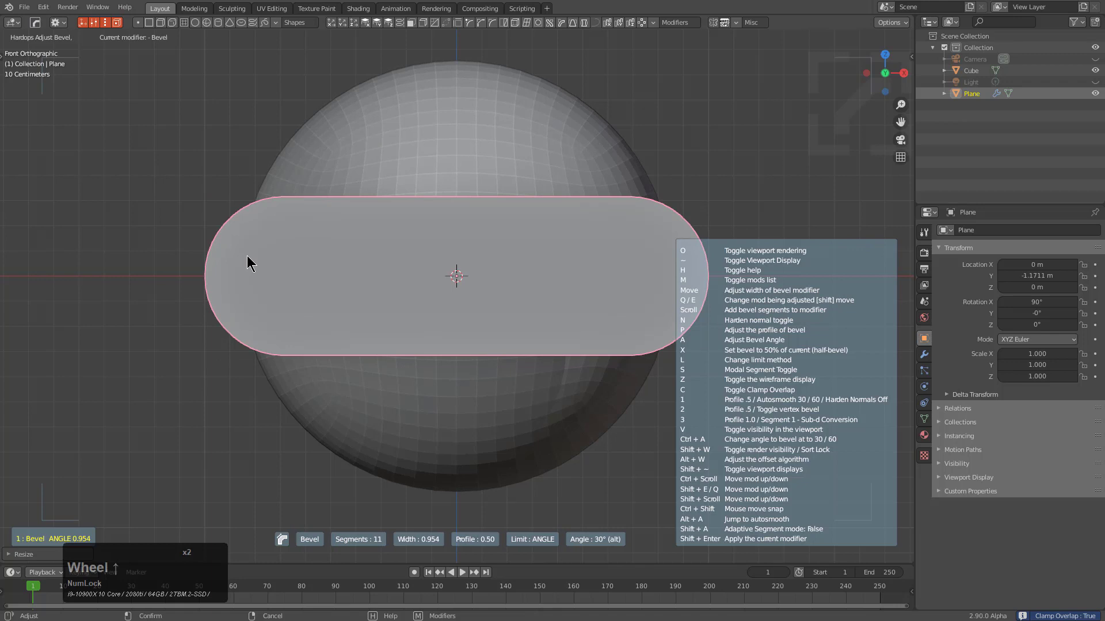
scroll(247, 262, "down", 2)
scroll(248, 263, "up", 1)
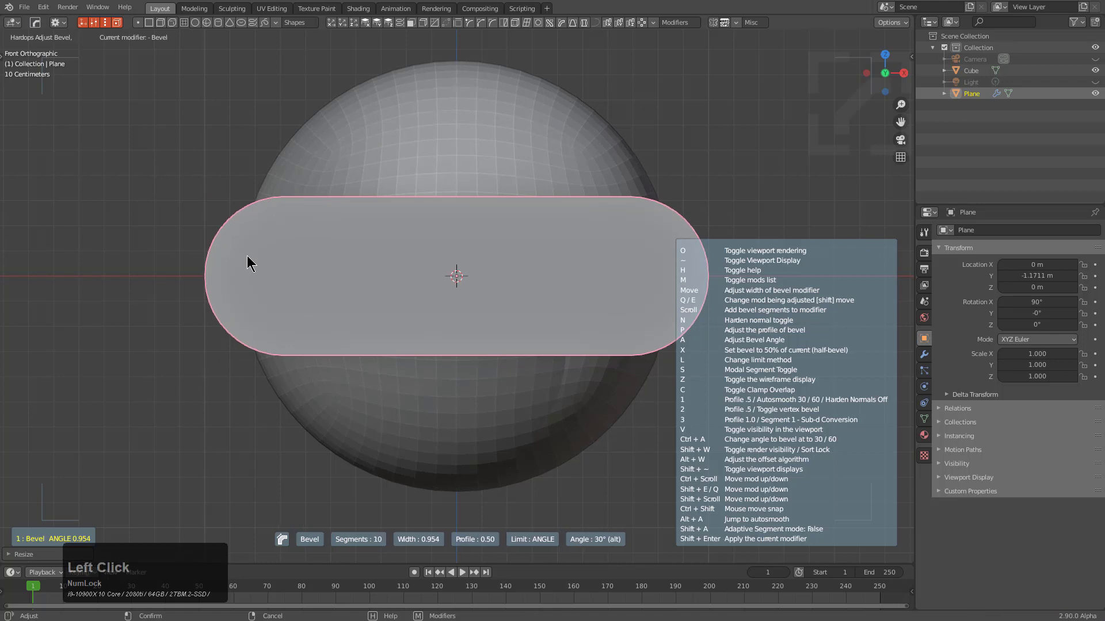
Add a Hard Ops Weld modifier to merge the strip's duplicate vertices.
key("q")
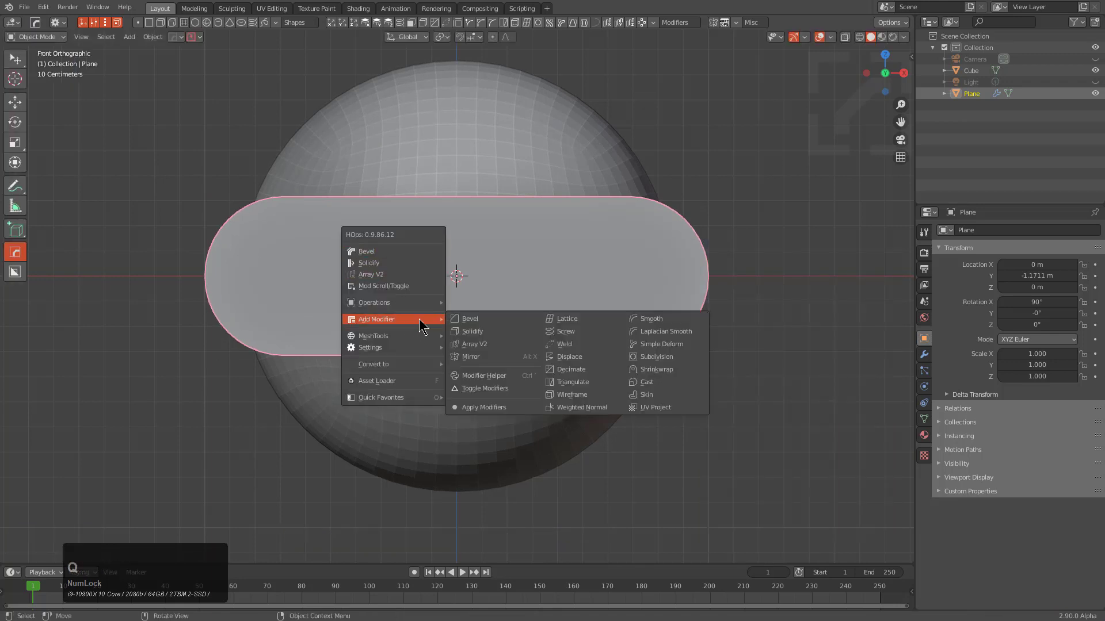
left_click(564, 344)
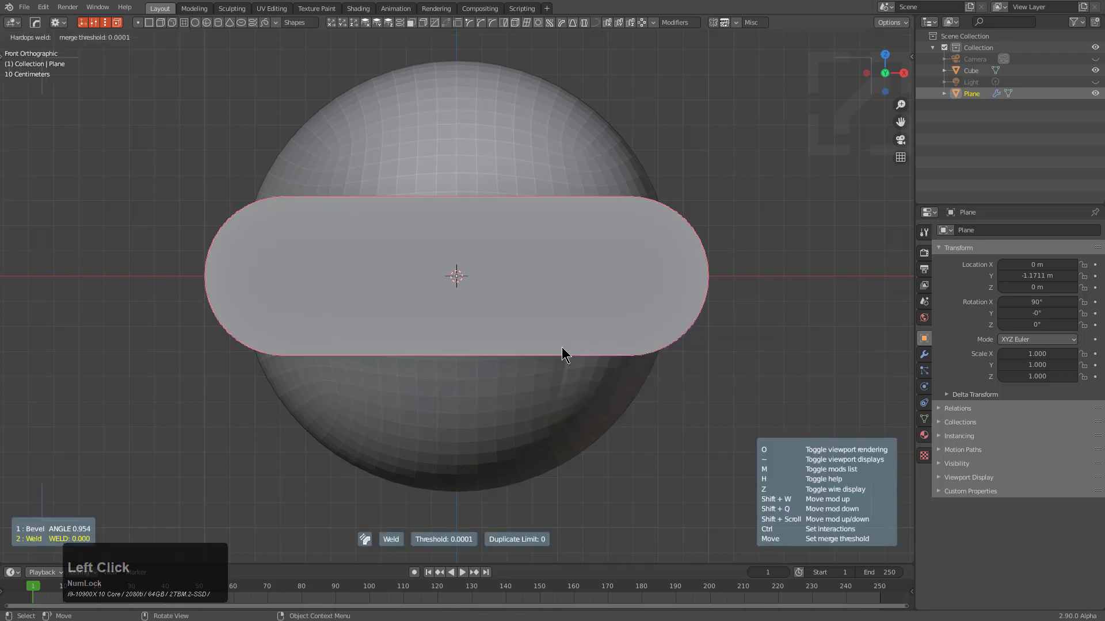
left_click(562, 347)
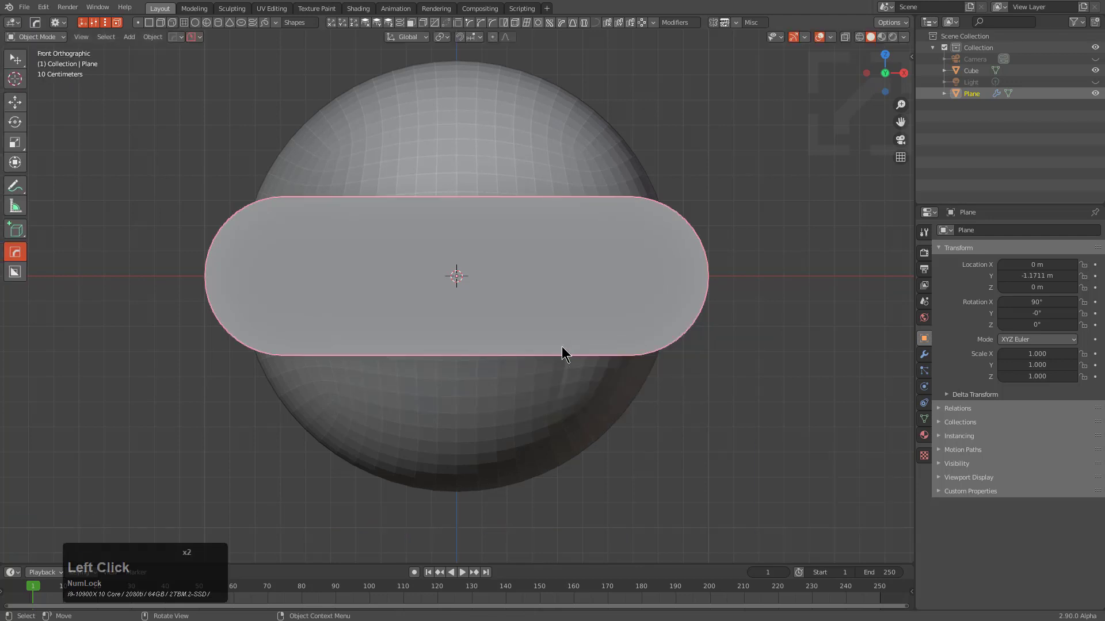
Set the pill strip to wire display, rotate it 45 degrees, and select the sphere.
key("q")
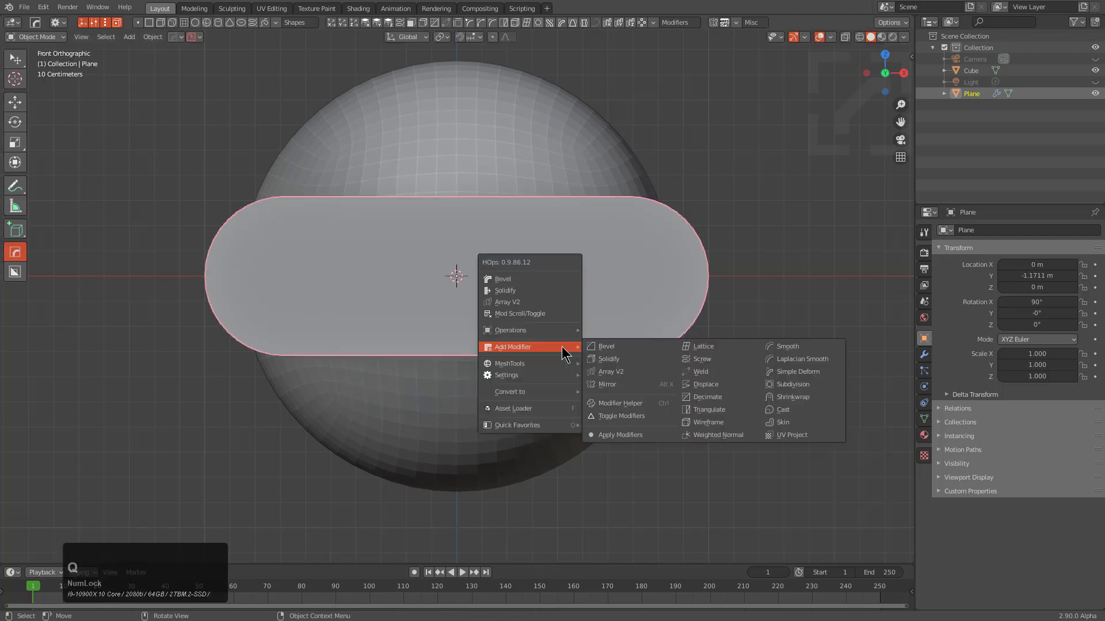
mouse_move(518, 375)
left_click(623, 391)
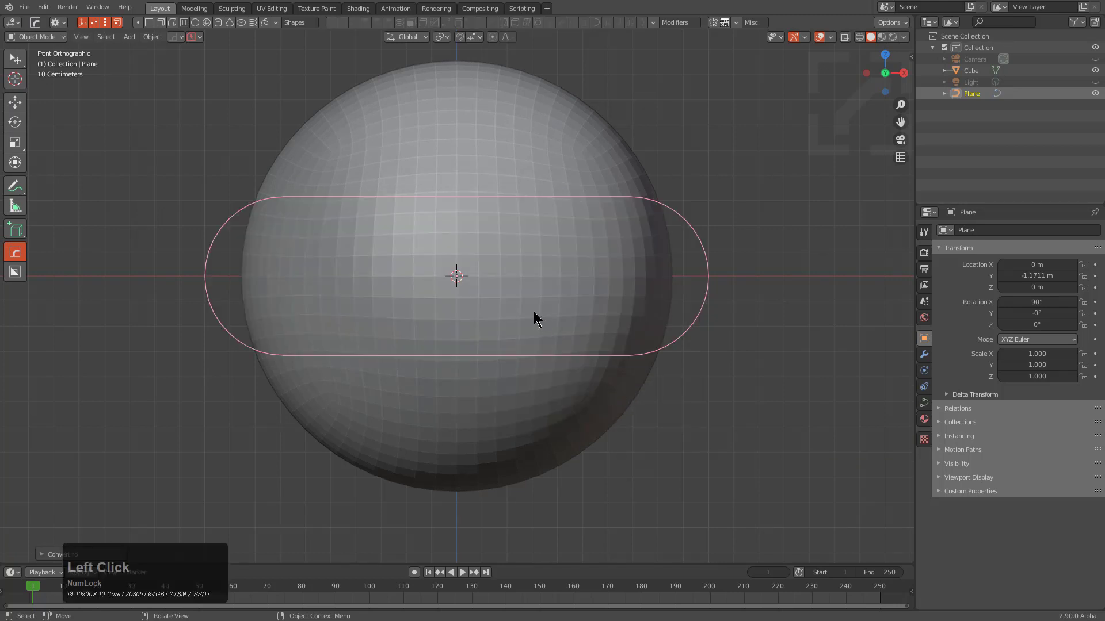
type("r45")
key("Return")
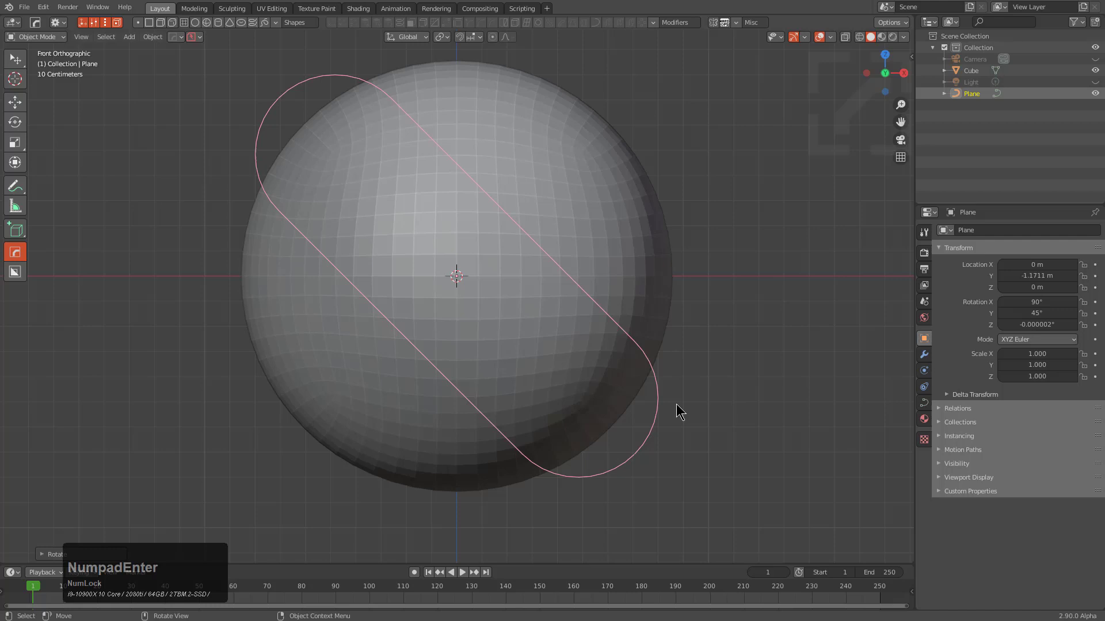
left_click(514, 142)
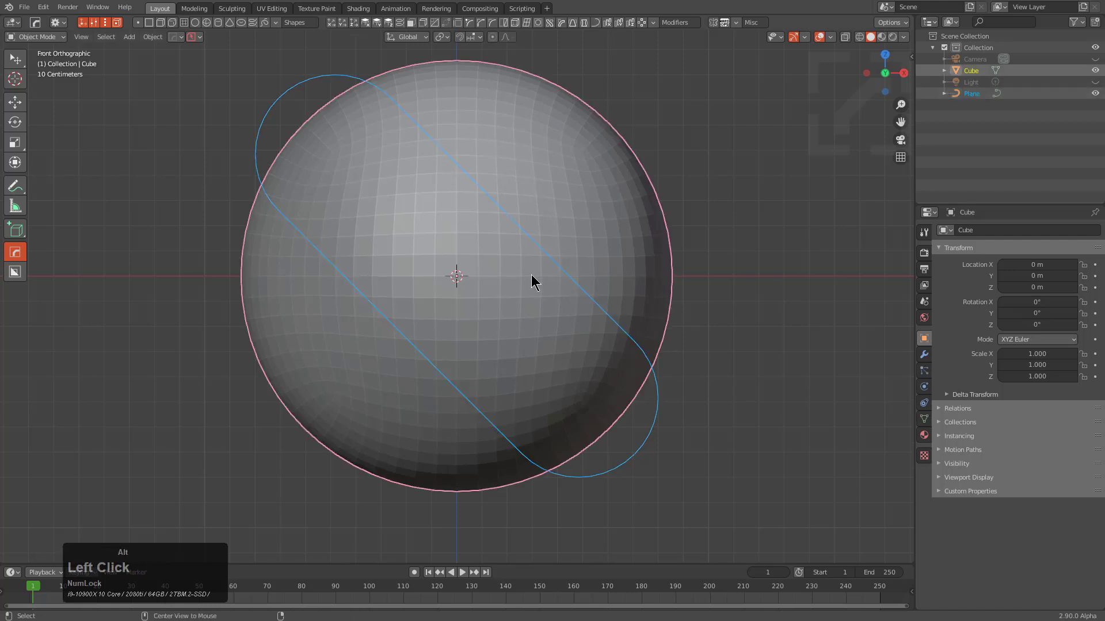
Mirror the tilted pill outline sideways and top to bottom with the HOps Mirror modifier.
key("x")
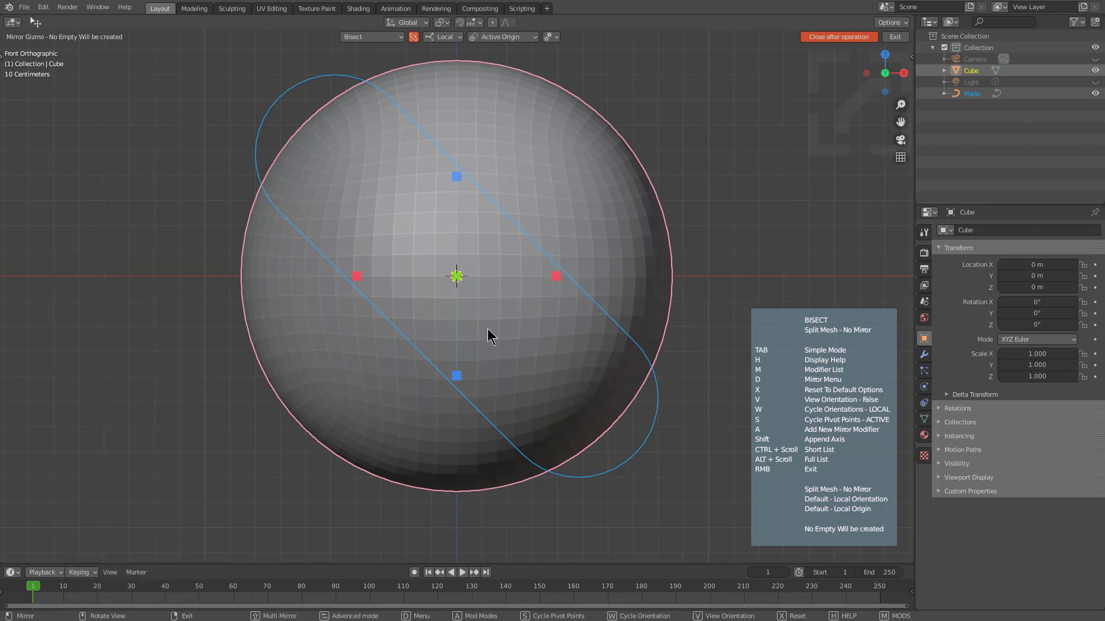
key("x")
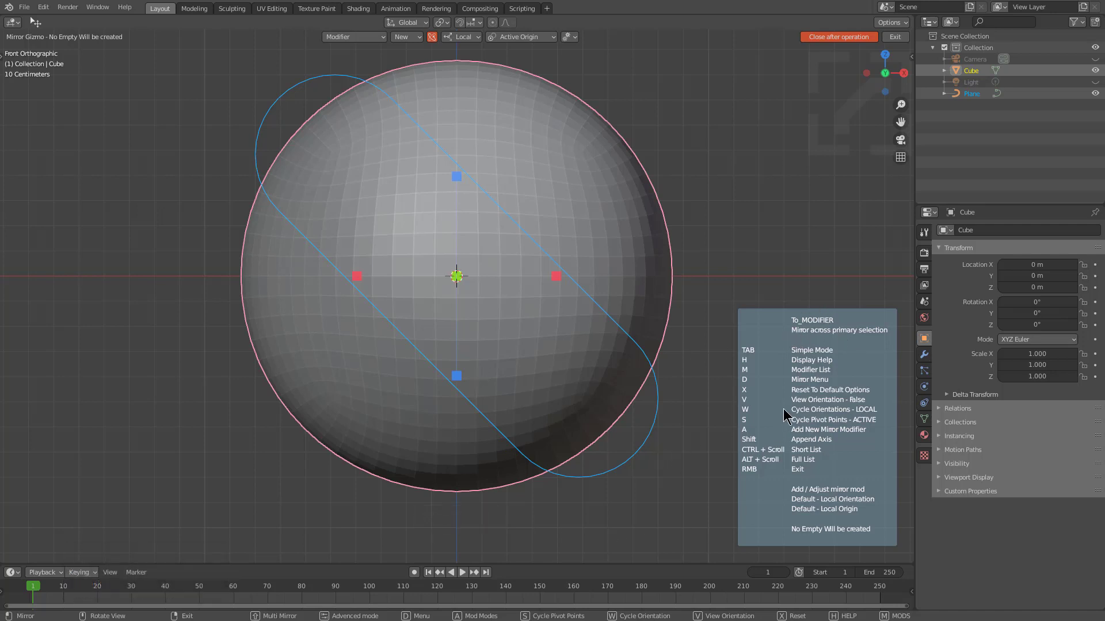
left_click(827, 38)
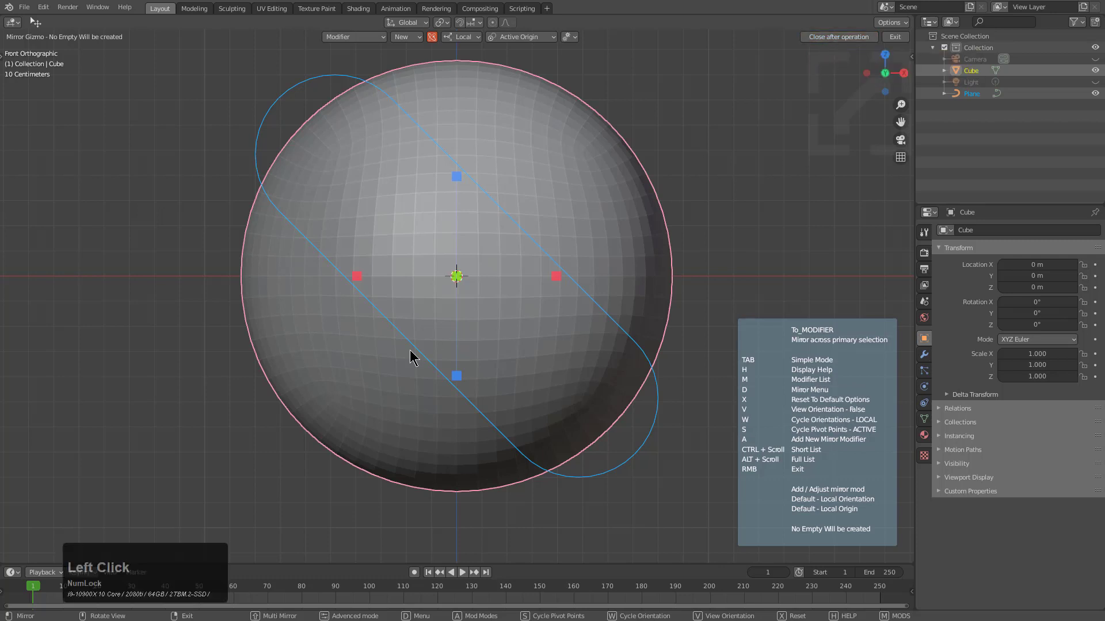
left_click(357, 277)
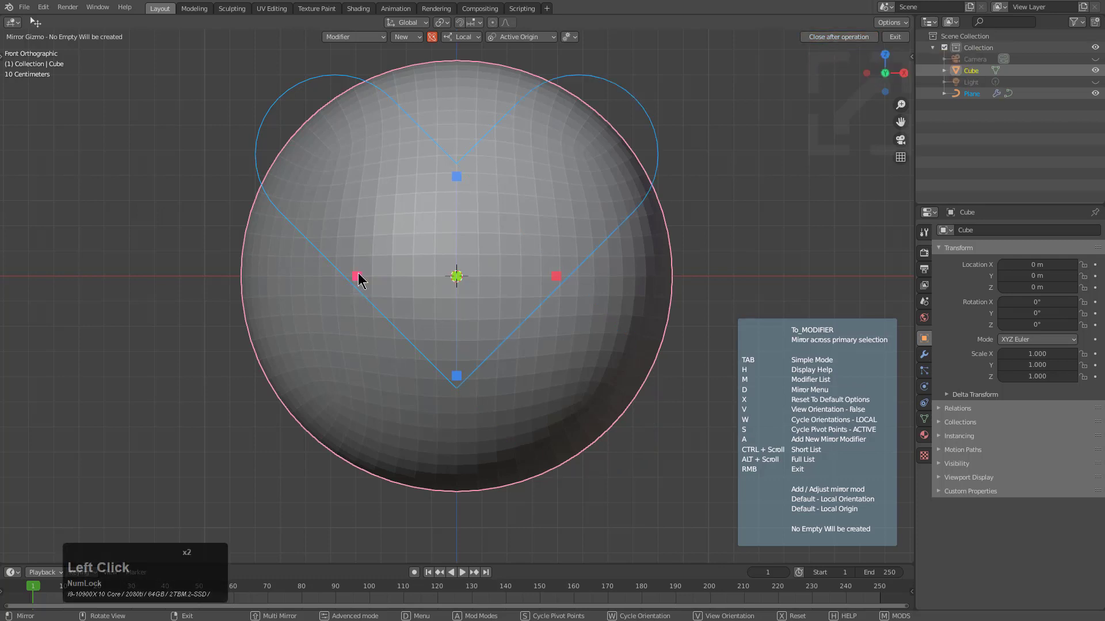
left_click(457, 177)
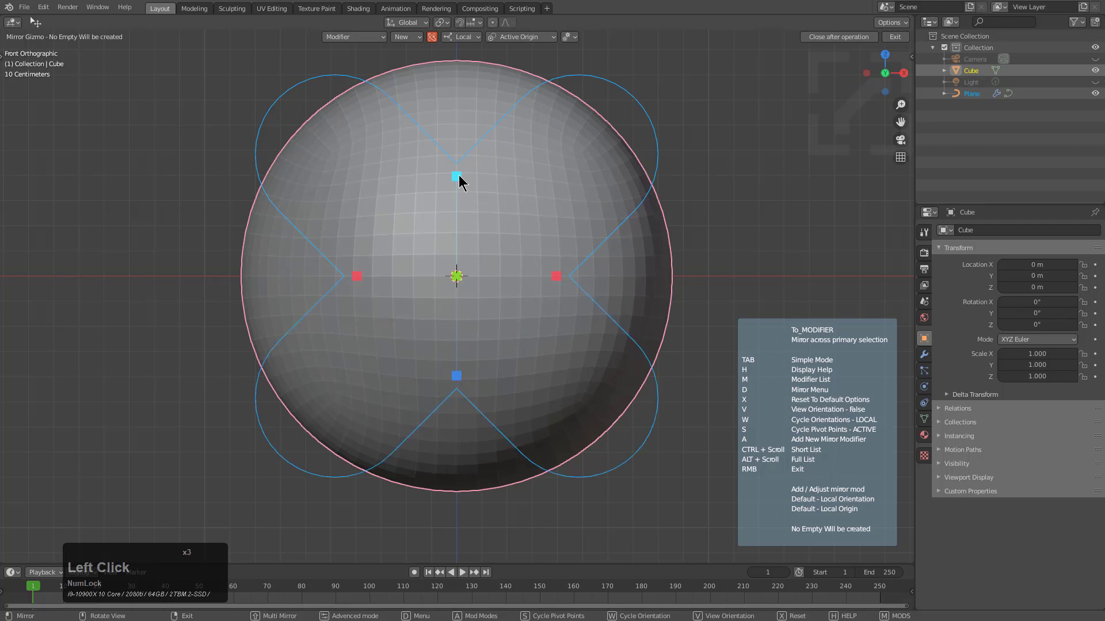
right_click(669, 200)
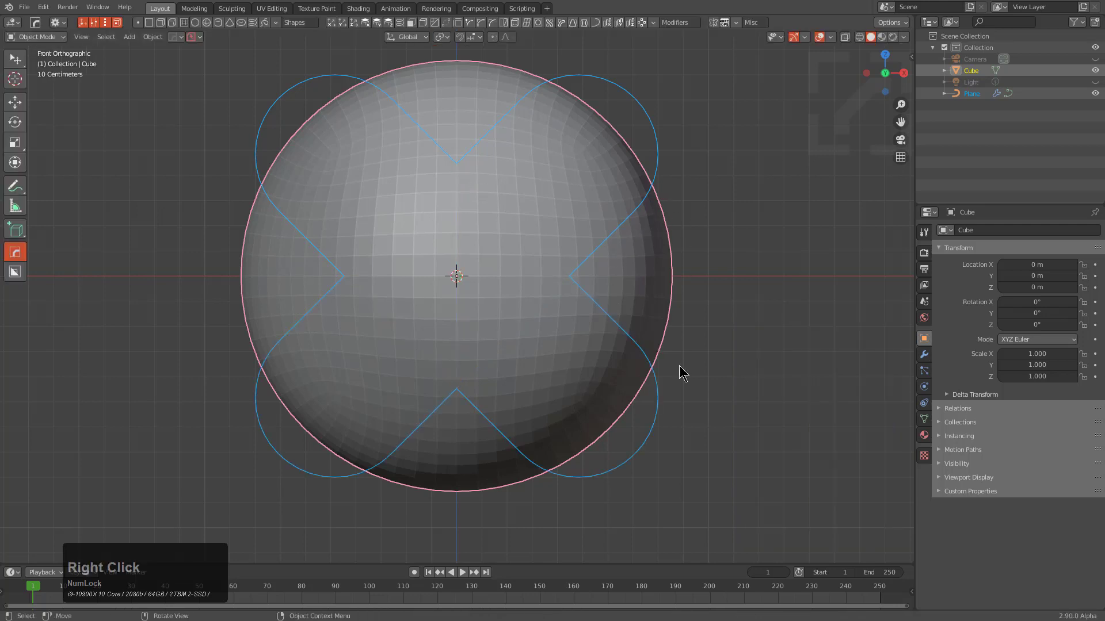
scroll(695, 433, "up", 1)
Scale the X outline down to about 0.763.
left_click(699, 417)
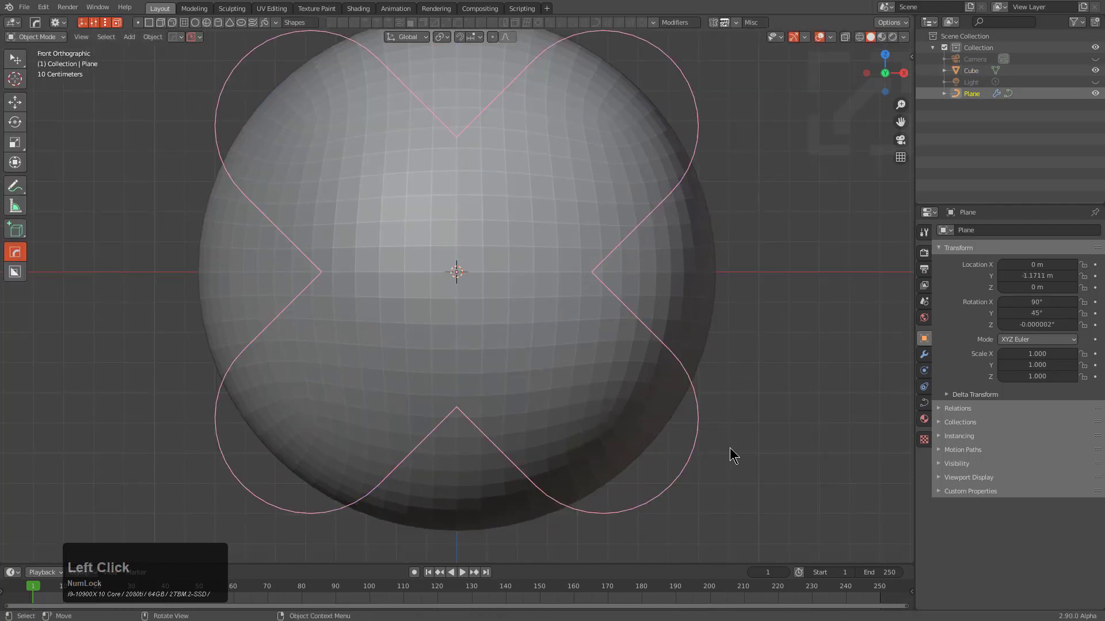
key("s")
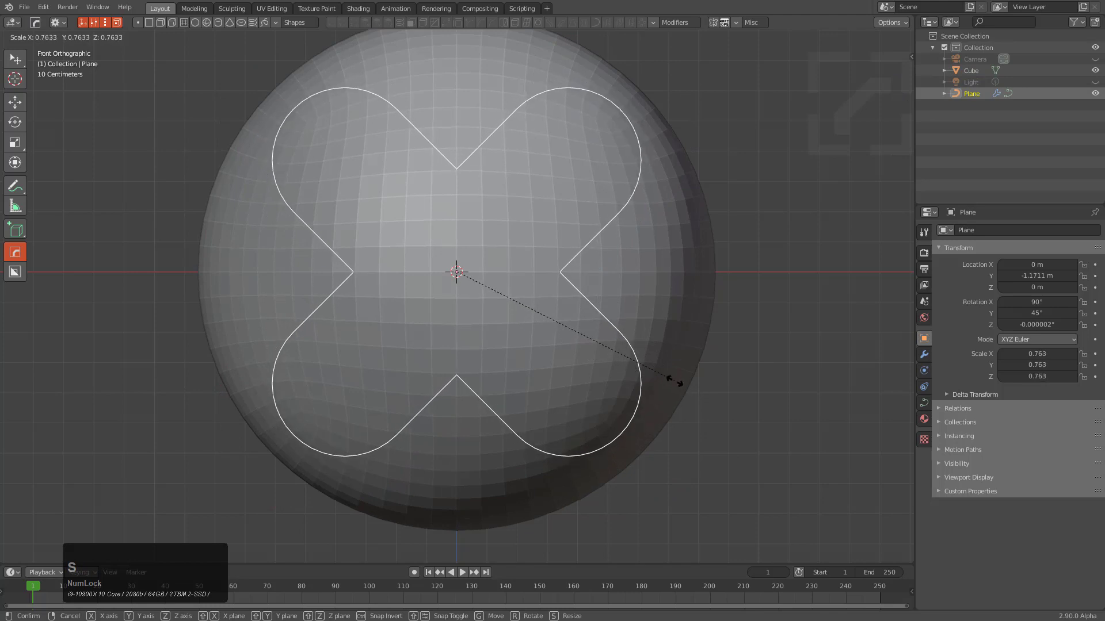
left_click(674, 381)
middle_click_drag(452, 270, 473, 299, "shift")
key("Tab")
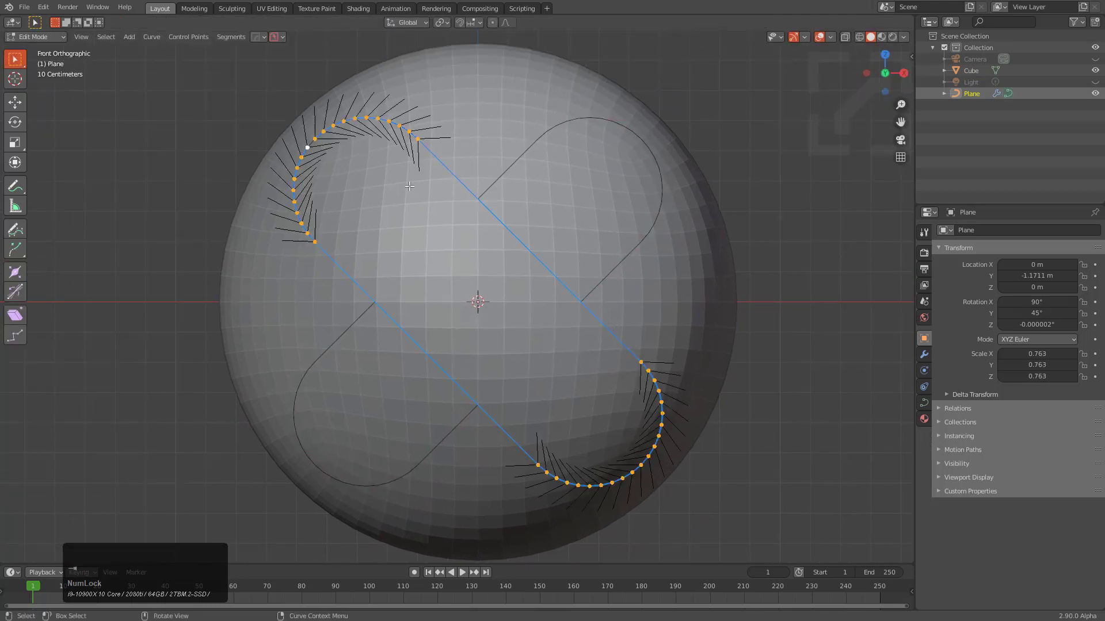
key("Tab")
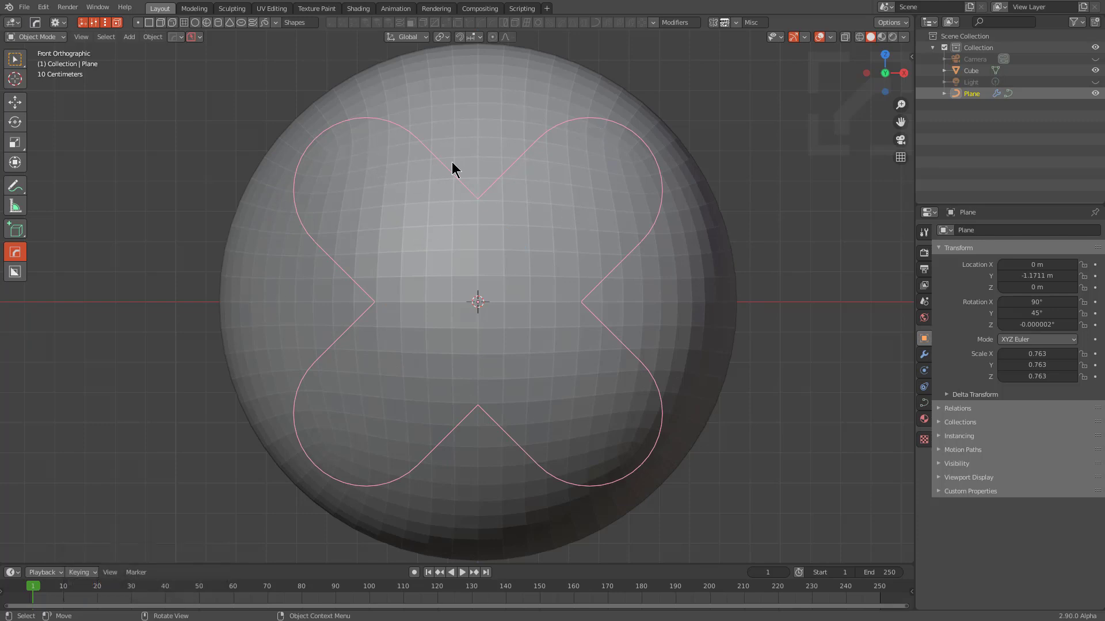
Convert the X outline to a mesh and select the sphere for cutting.
right_click(578, 198)
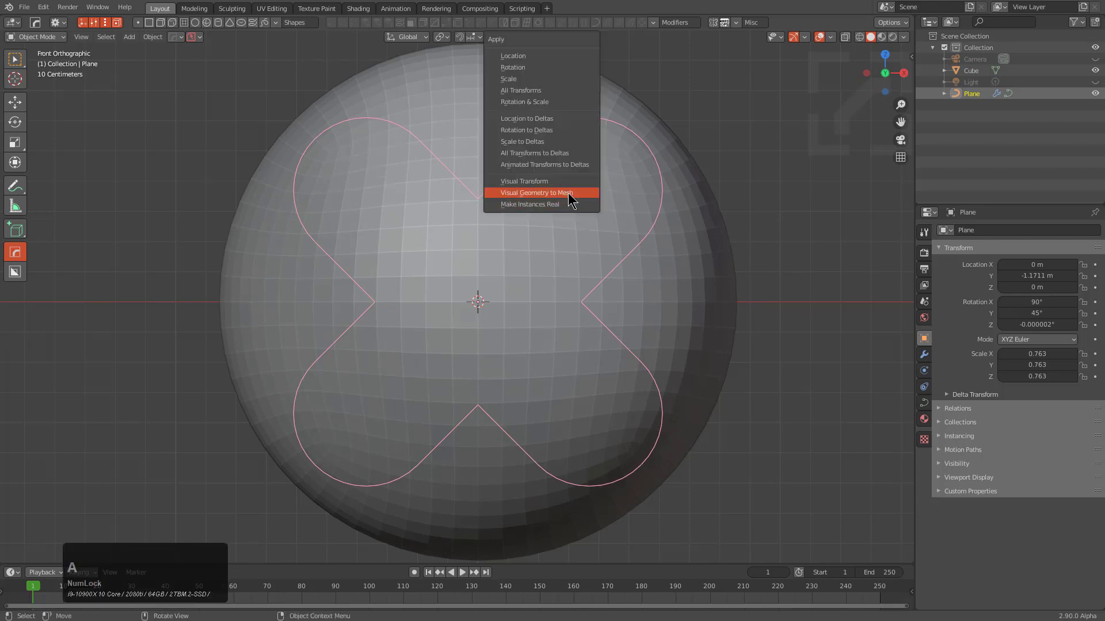
left_click(563, 197)
key("Tab")
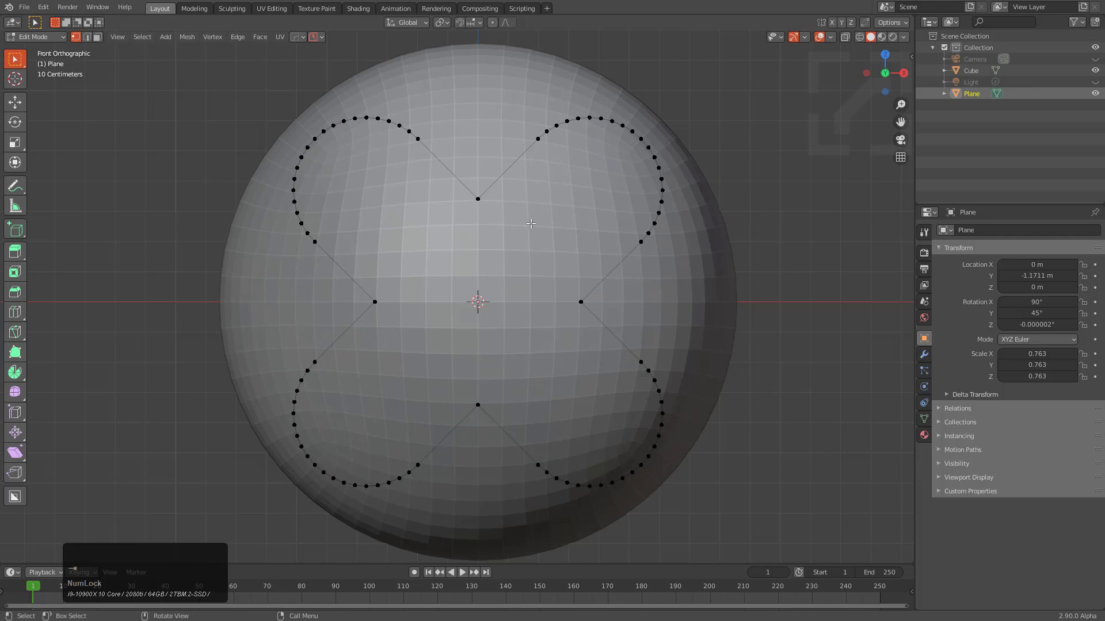
key("Tab")
left_click(653, 156, "shift")
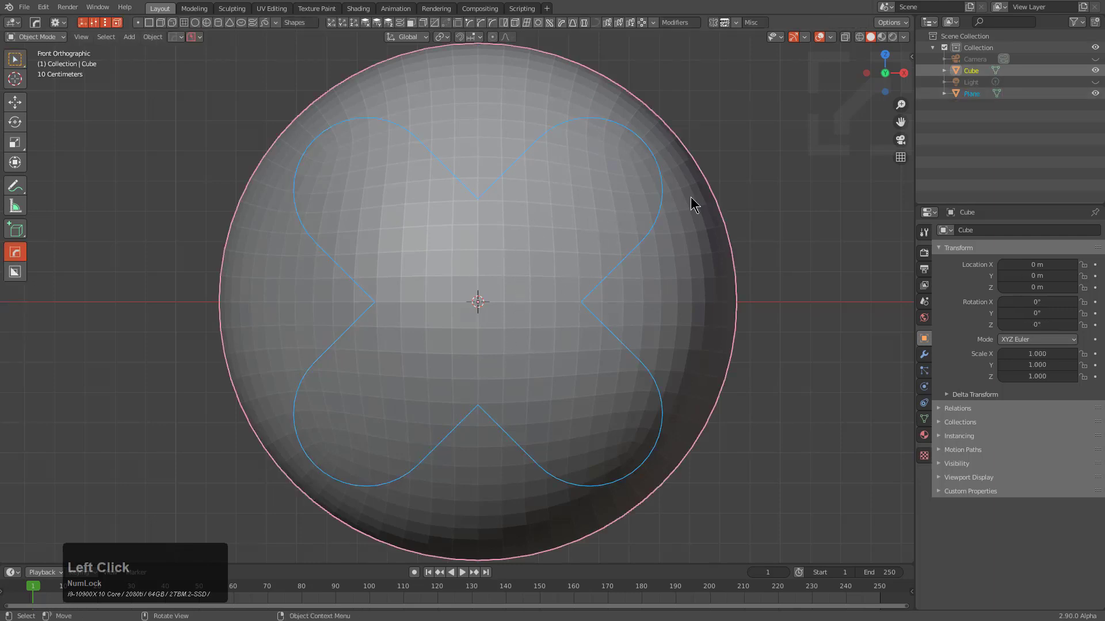
key("q")
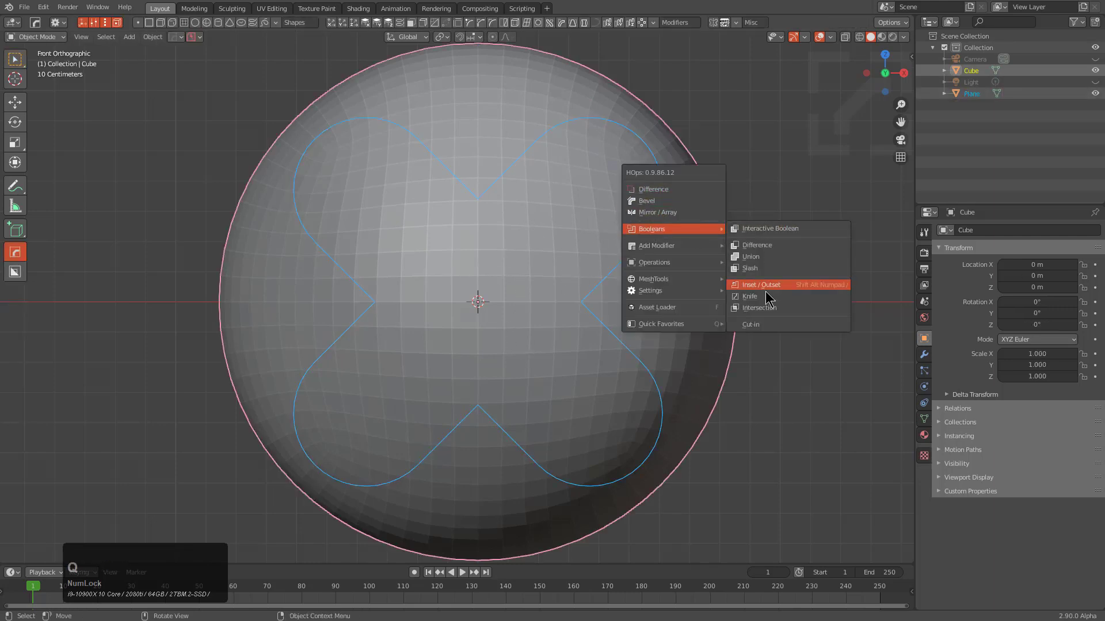
Knife-project the X outline onto the sphere and dissolve the stray boundary edge loop.
key("shift")
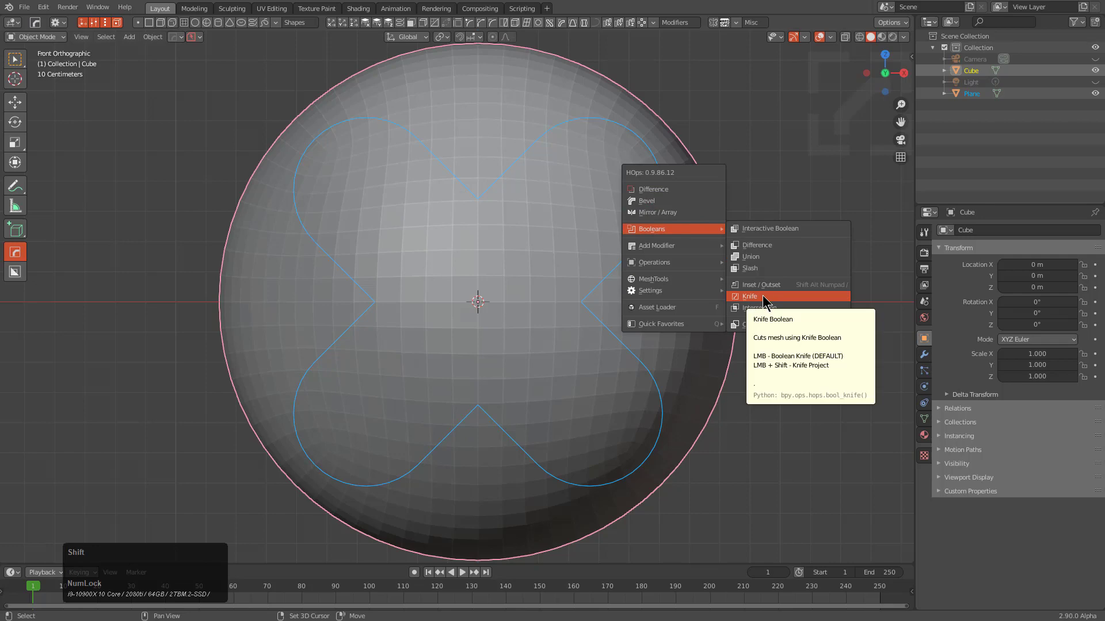
left_click(764, 297, "shift")
middle_click_drag(501, 319, 582, 343)
left_click(505, 314)
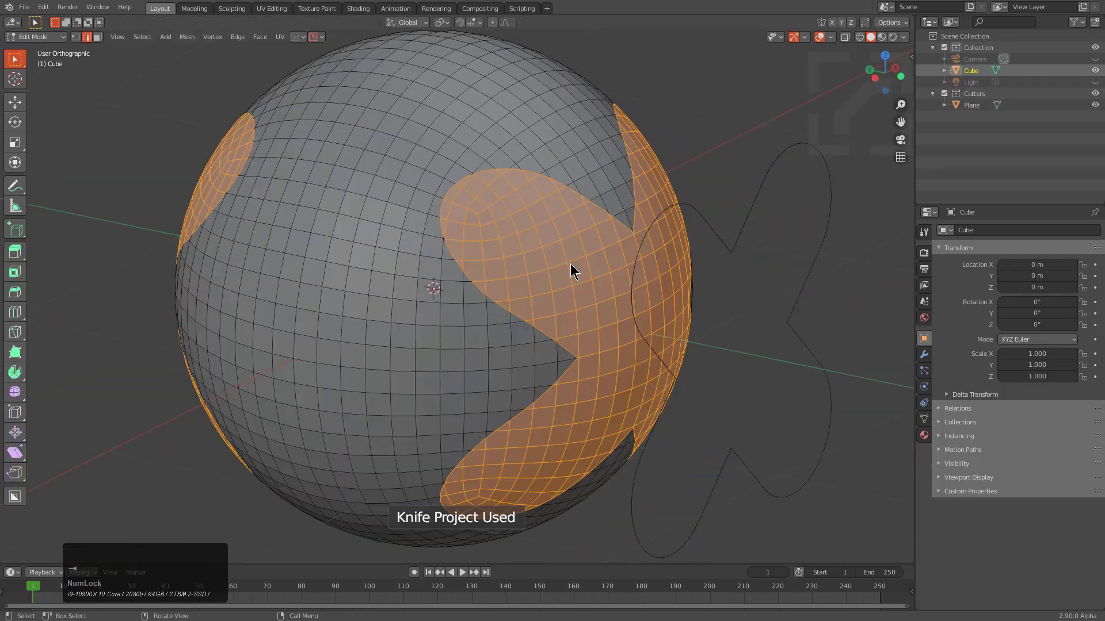
middle_click_drag(571, 265, 664, 275)
left_click(351, 222, "alt")
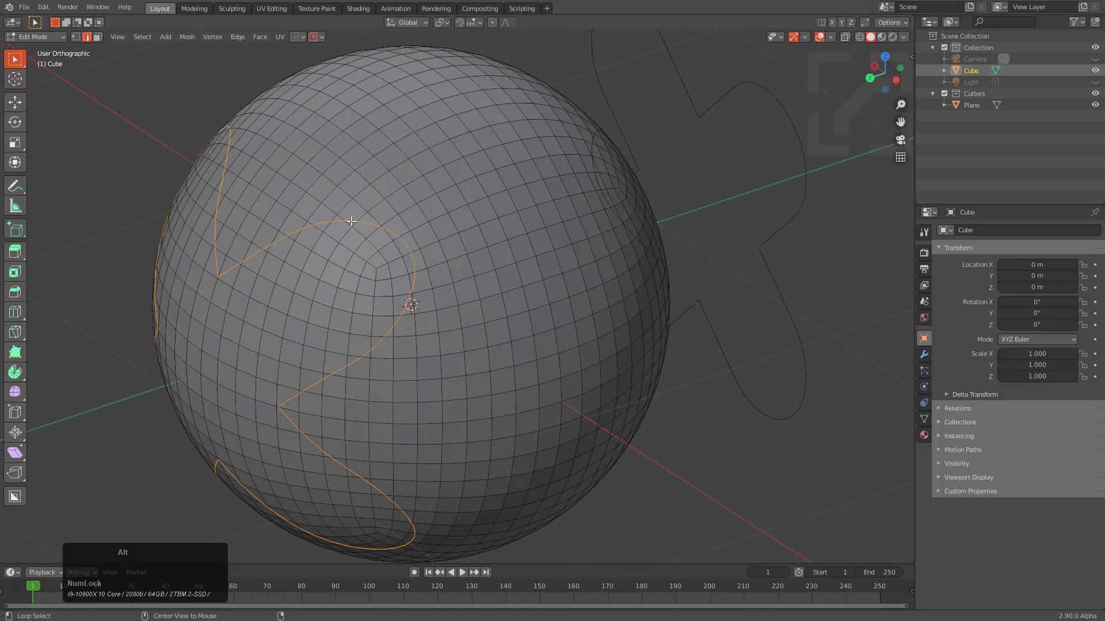
key("ctrl+x")
scroll(501, 273, "up", 2)
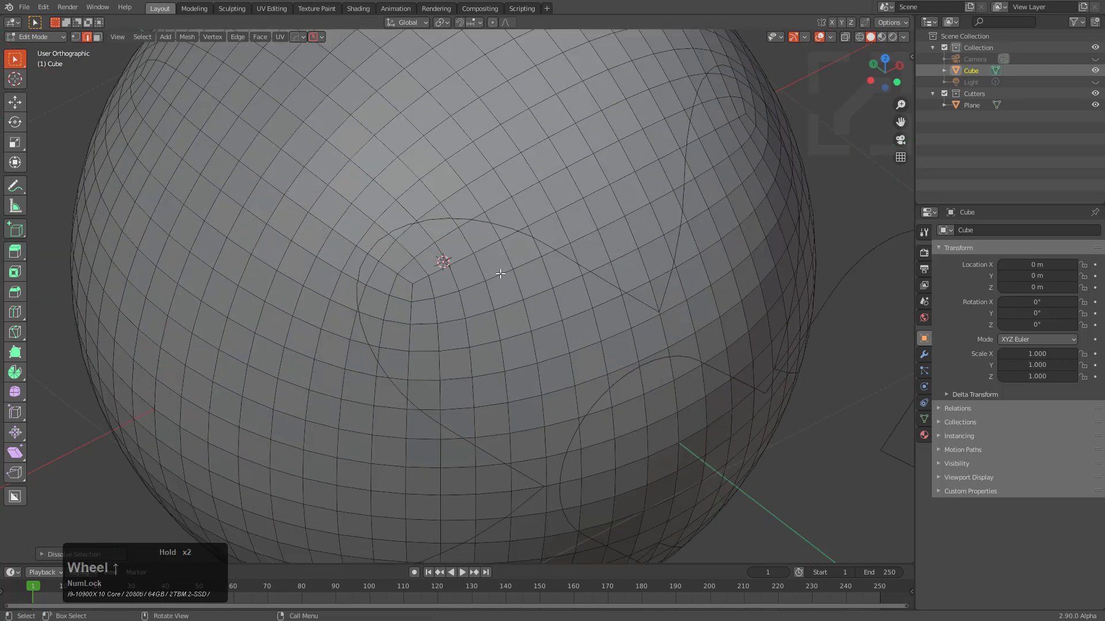
Mark the X cut's edge loop as sharp.
left_click(463, 218, "alt")
right_click(552, 268)
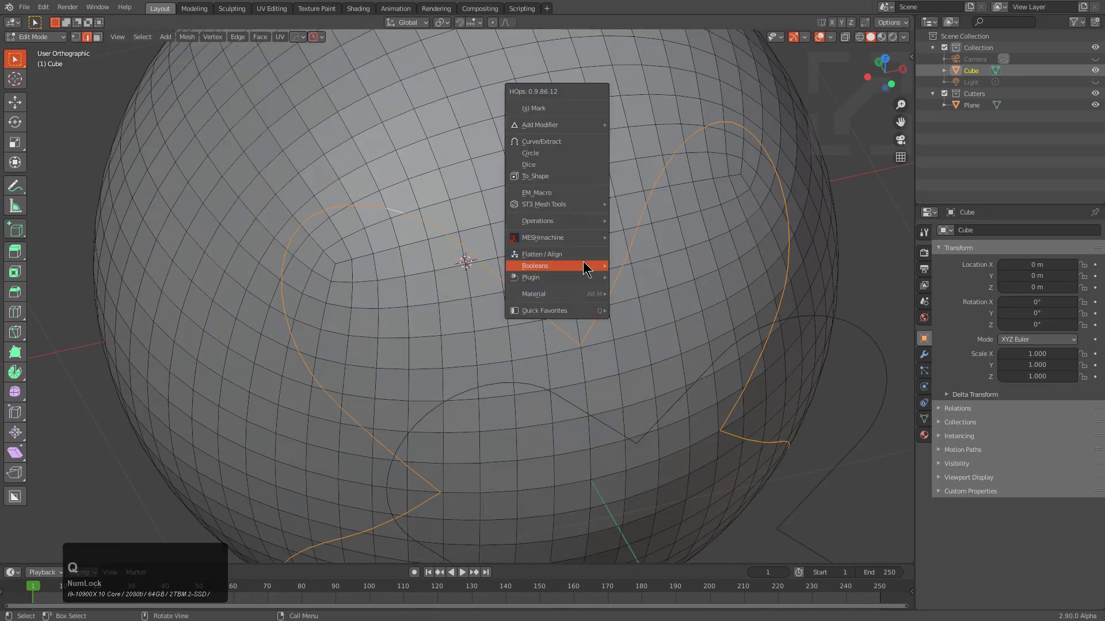
left_click(545, 108)
middle_click_drag(545, 156, 563, 299)
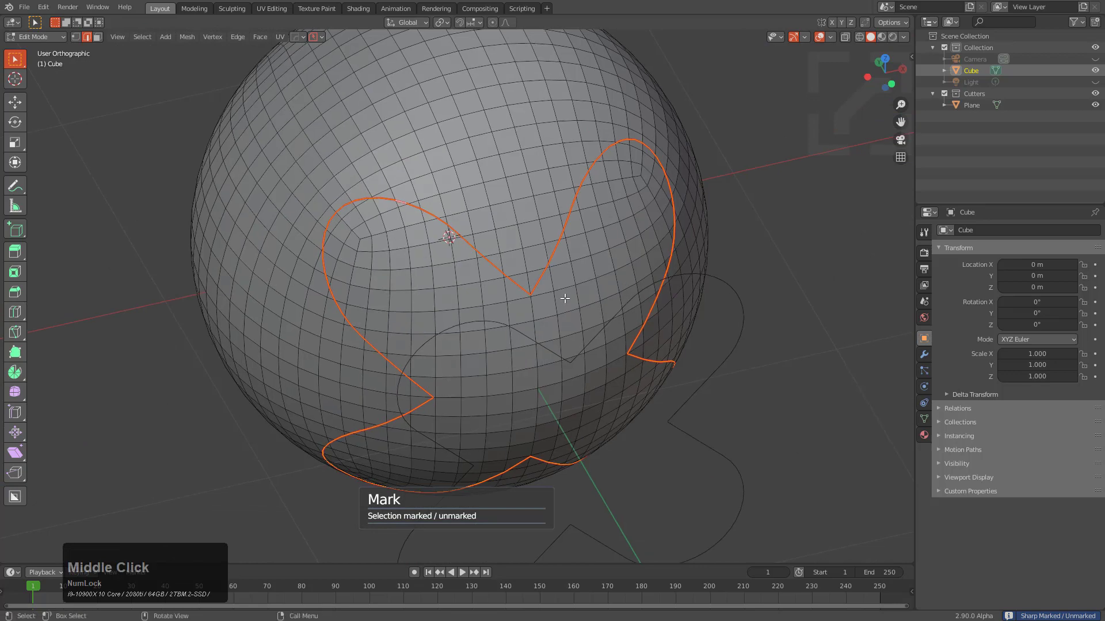
In local view, select the X-shaped face region and extrude it along Y.
key("KP_Divide")
scroll(502, 371, "up", 2)
key("3")
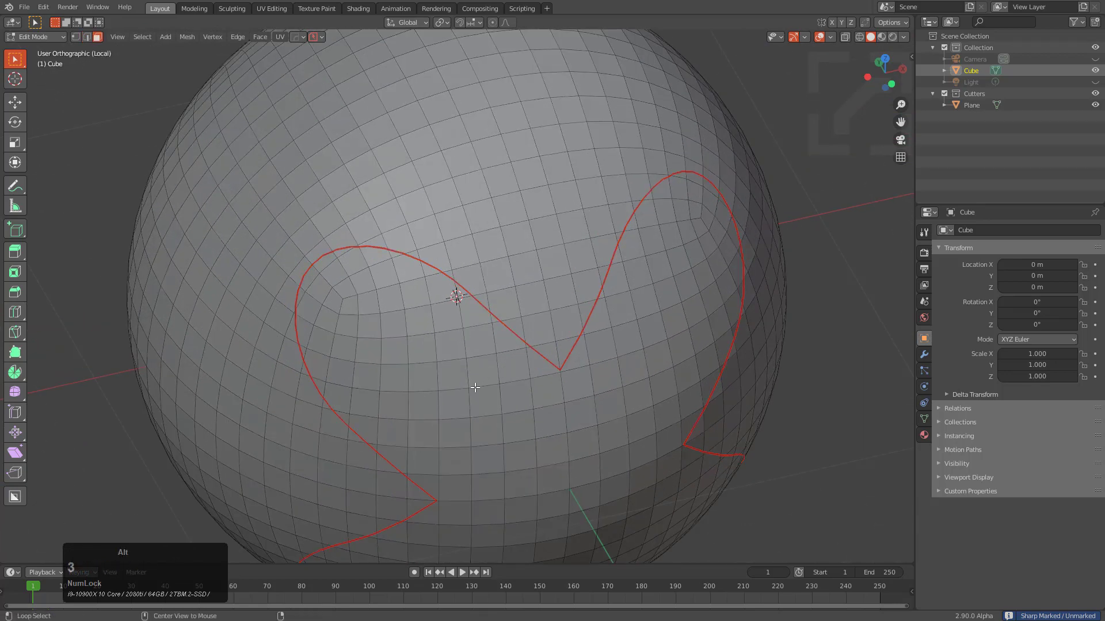
mouse_move(474, 388)
middle_mouse_down()
mouse_move(484, 362)
mouse_move(610, 360)
mouse_move(518, 333)
mouse_move(666, 320)
mouse_move(600, 343)
middle_mouse_up()
key("l")
scroll(611, 361, "down", 2)
key("e")
key("y")
Undo the first extrusion and flatten the X faces to zero along Y.
left_click(562, 343)
key("ctrl+z")
key("s")
key("y")
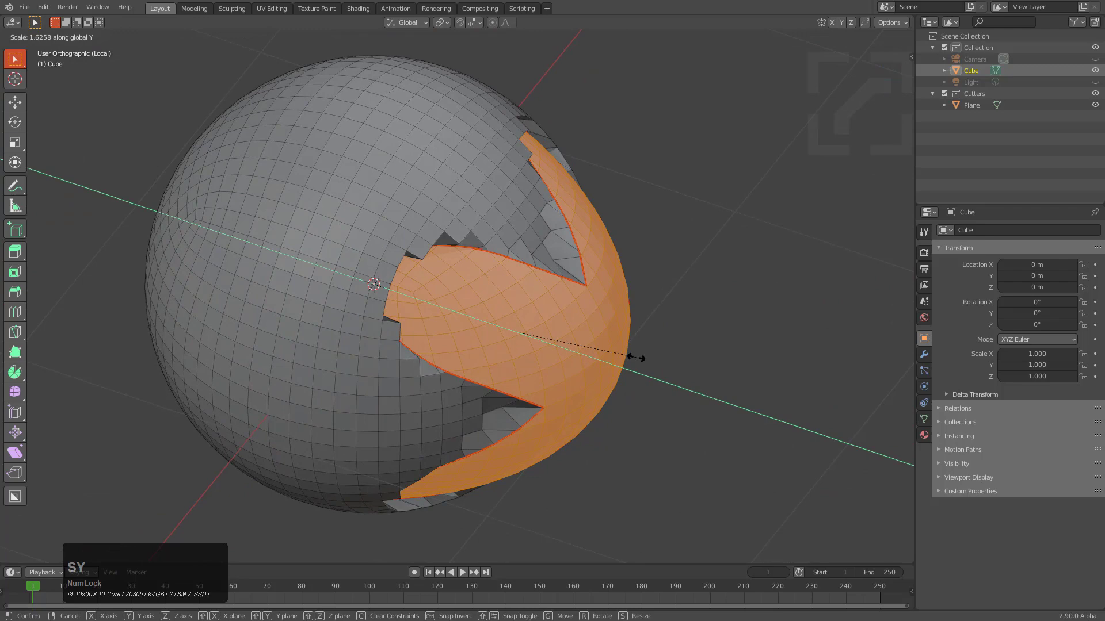
key("0")
key("Return")
Extrude the flattened X faces a shallow distance along Y.
key("e")
key("y")
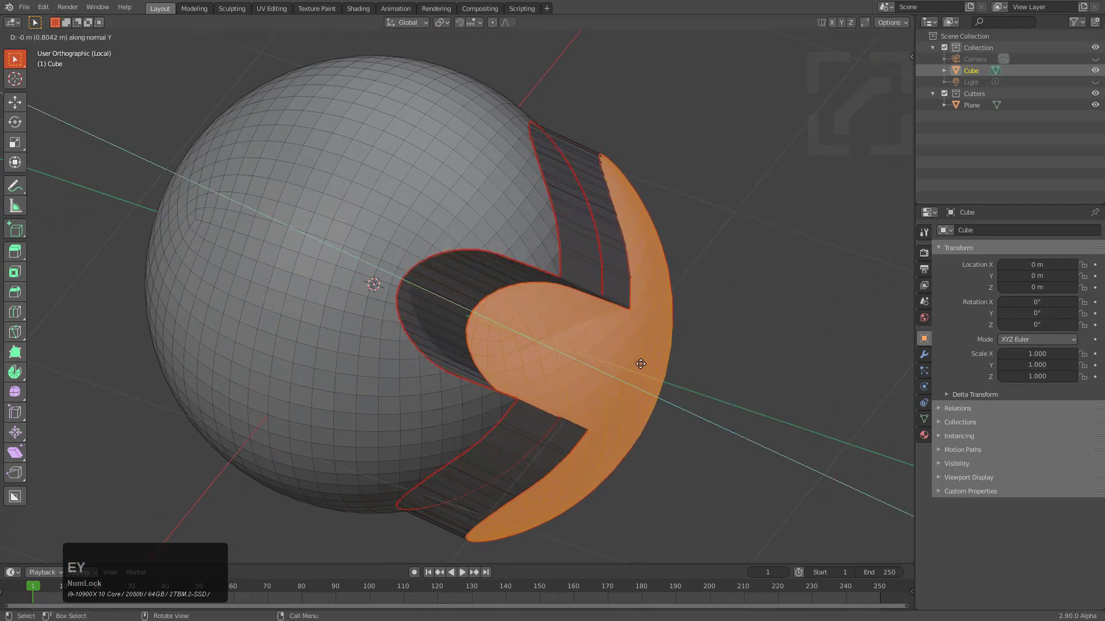
left_click(607, 341)
mouse_move(606, 340)
middle_mouse_down()
mouse_move(661, 296)
mouse_move(609, 322)
middle_mouse_up()
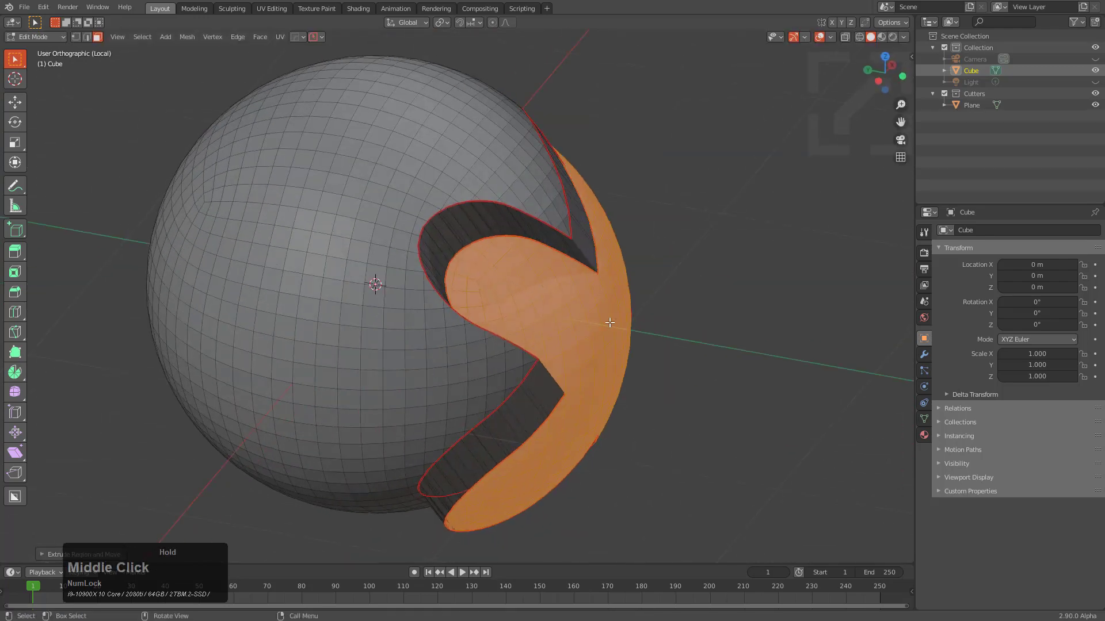
key("g")
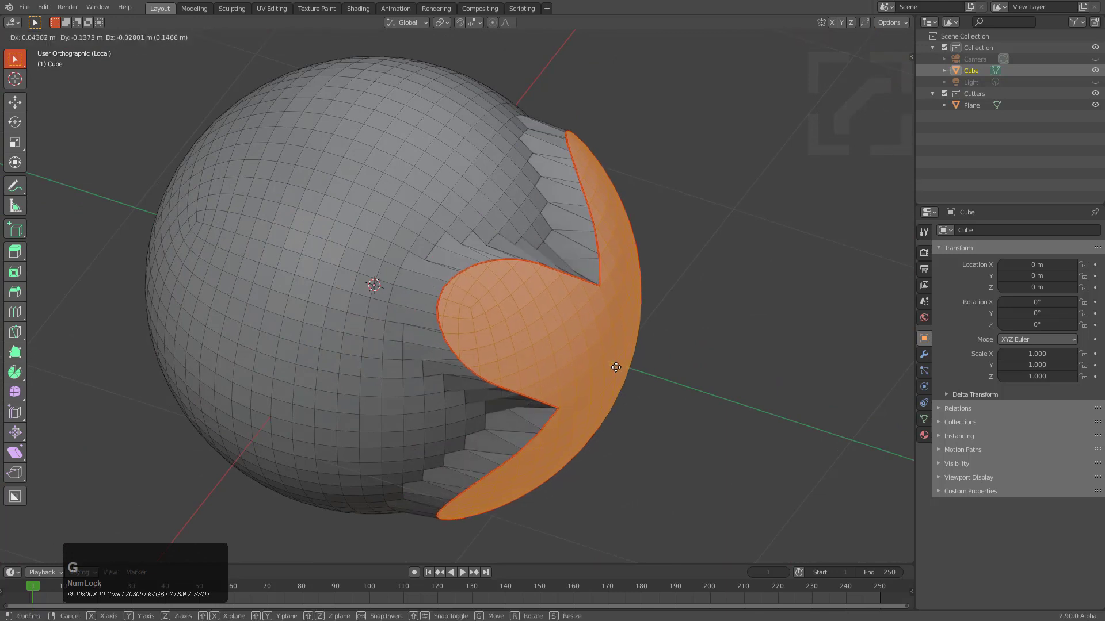
right_click(615, 368)
Extrude again along global Y, flatten the cap to zero Y scale, and move it along Y.
key("e")
key("y")
key("y")
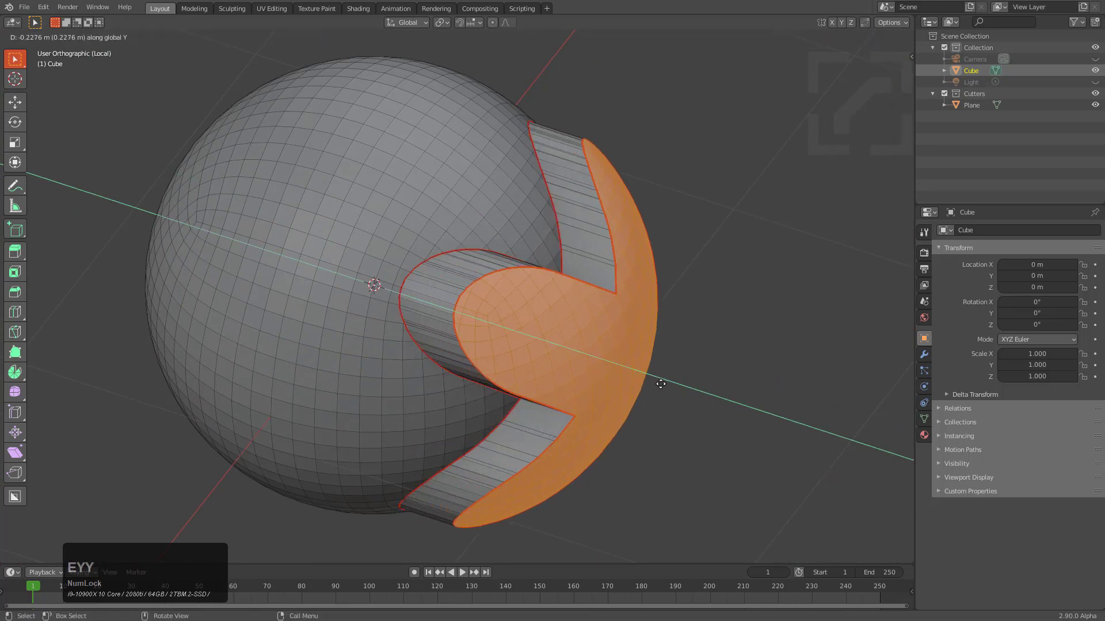
left_click(621, 364)
key("s")
key("y")
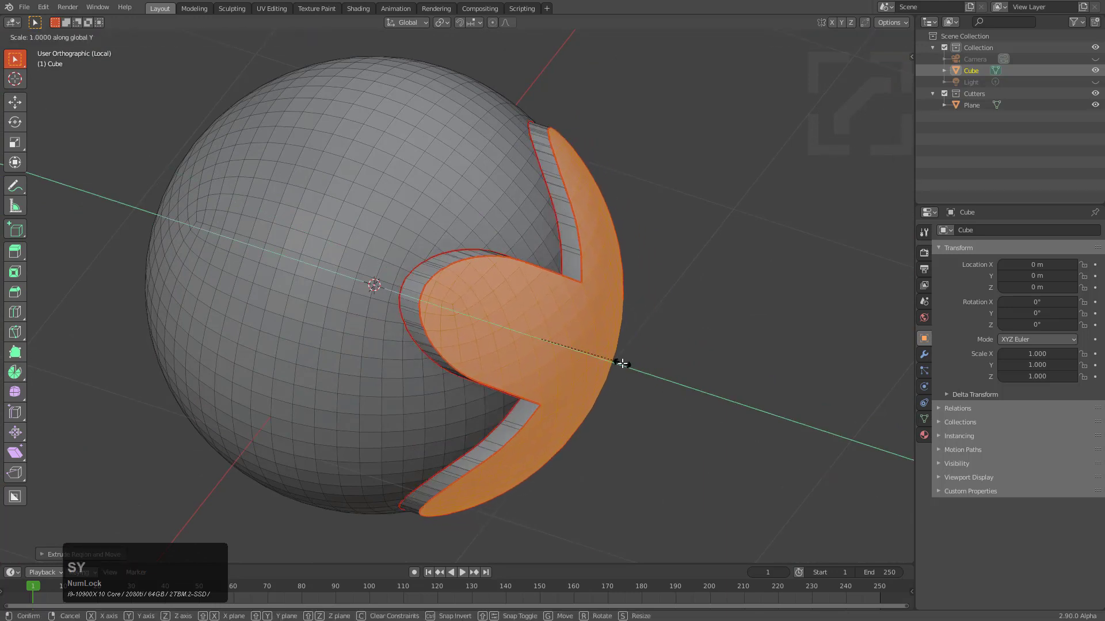
key("0")
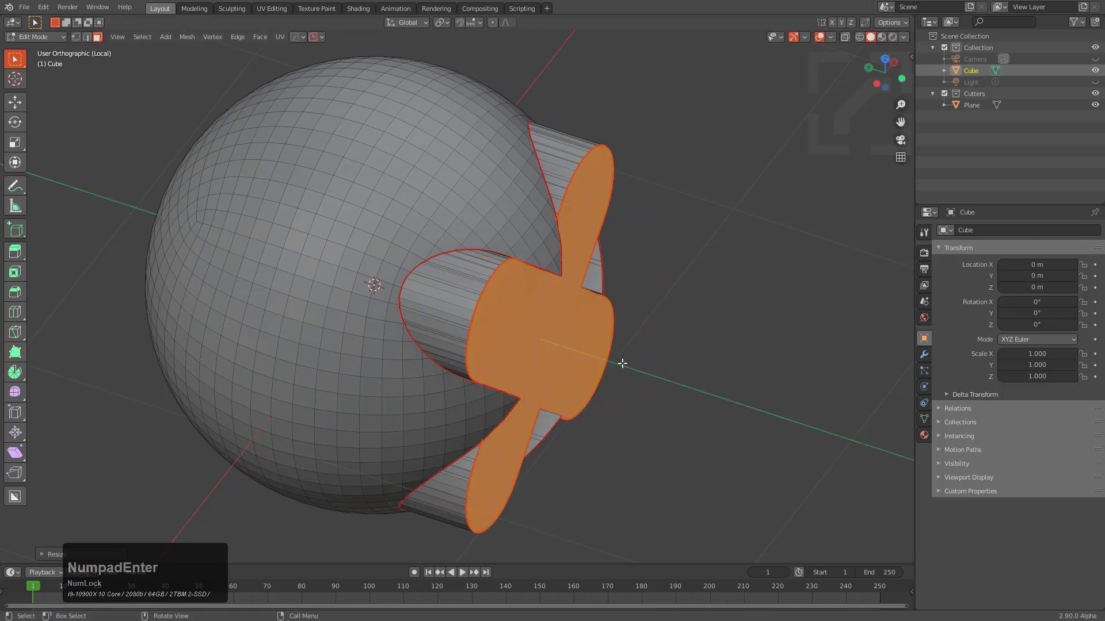
key("g")
key("y")
left_click(675, 390)
mouse_move(604, 384)
middle_mouse_down()
mouse_move(564, 383)
mouse_move(478, 350)
middle_mouse_up()
scroll(563, 382, "up", 3)
middle_click_drag(277, 398, 398, 375)
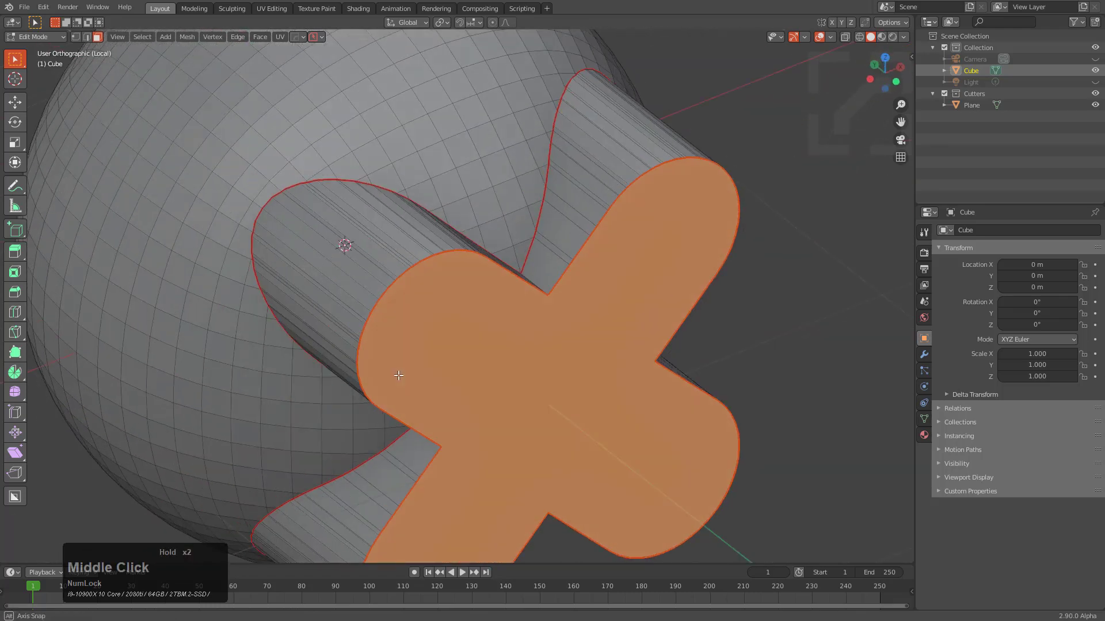
middle_click_drag(539, 343, 458, 329)
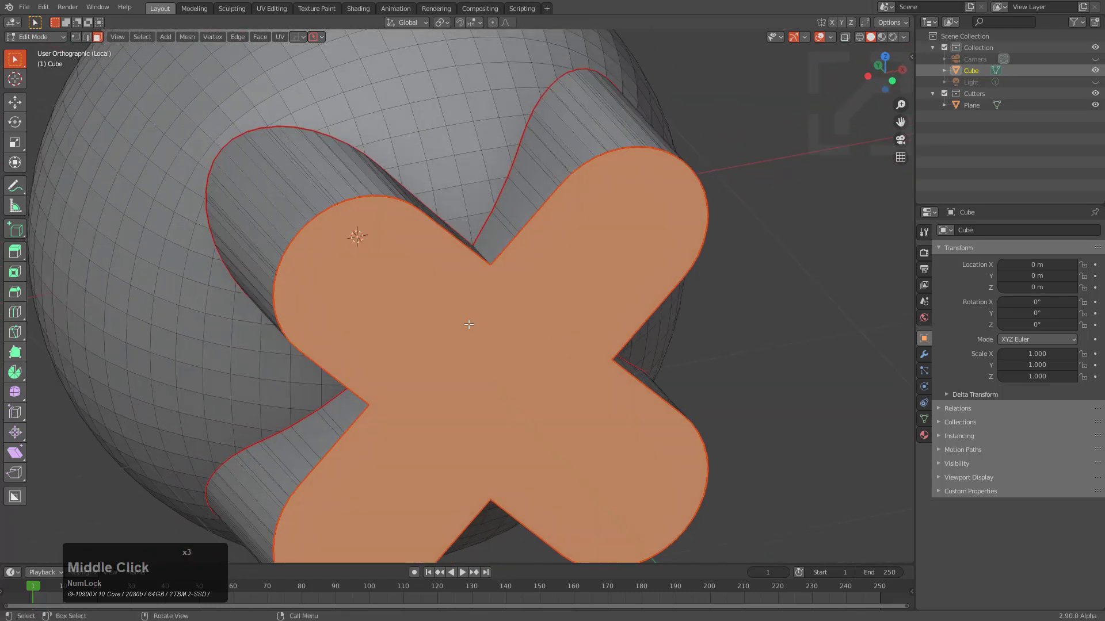
middle_click_drag(506, 283, 526, 252)
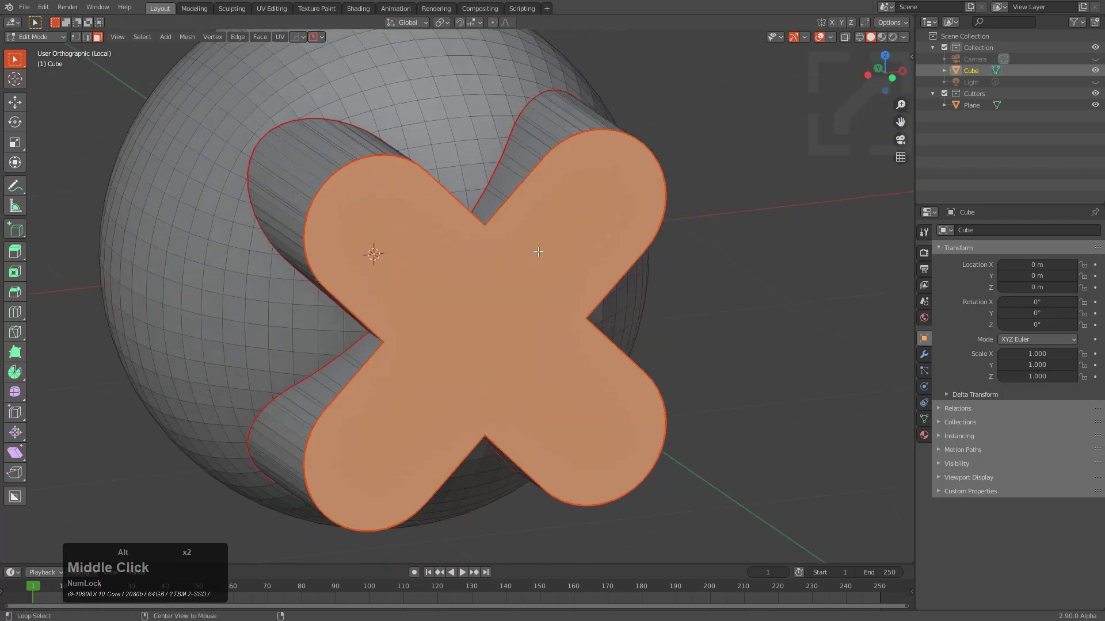
Bisect the X column with the HOps mirror and mirror it across both axes.
key("alt+x")
scroll(564, 181, "down", 1, "ctrl")
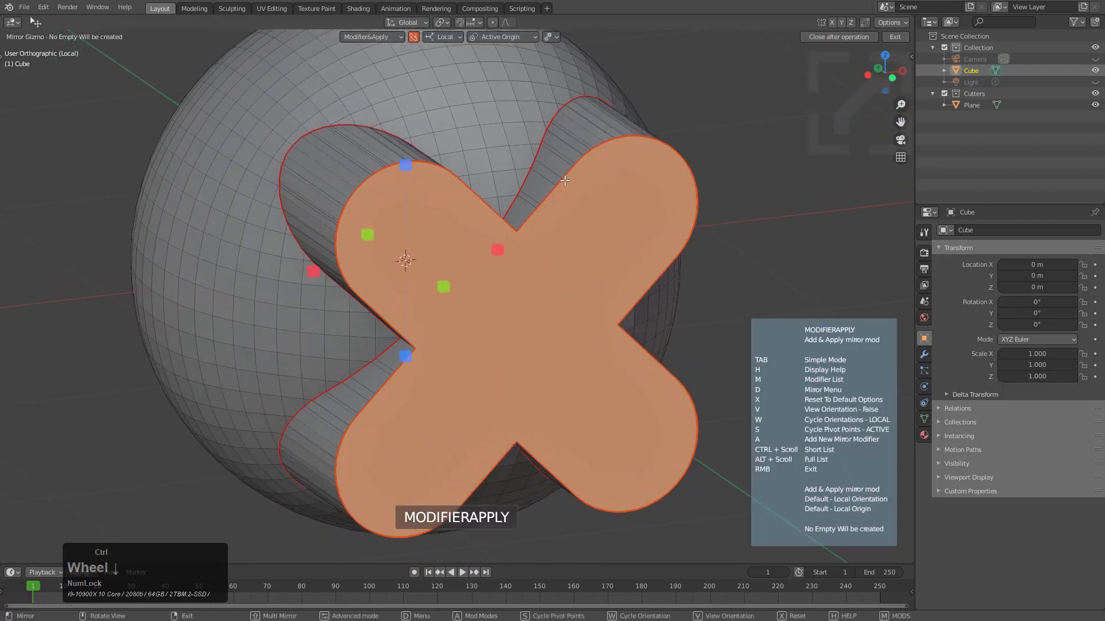
scroll(564, 180, "down", 1, "ctrl")
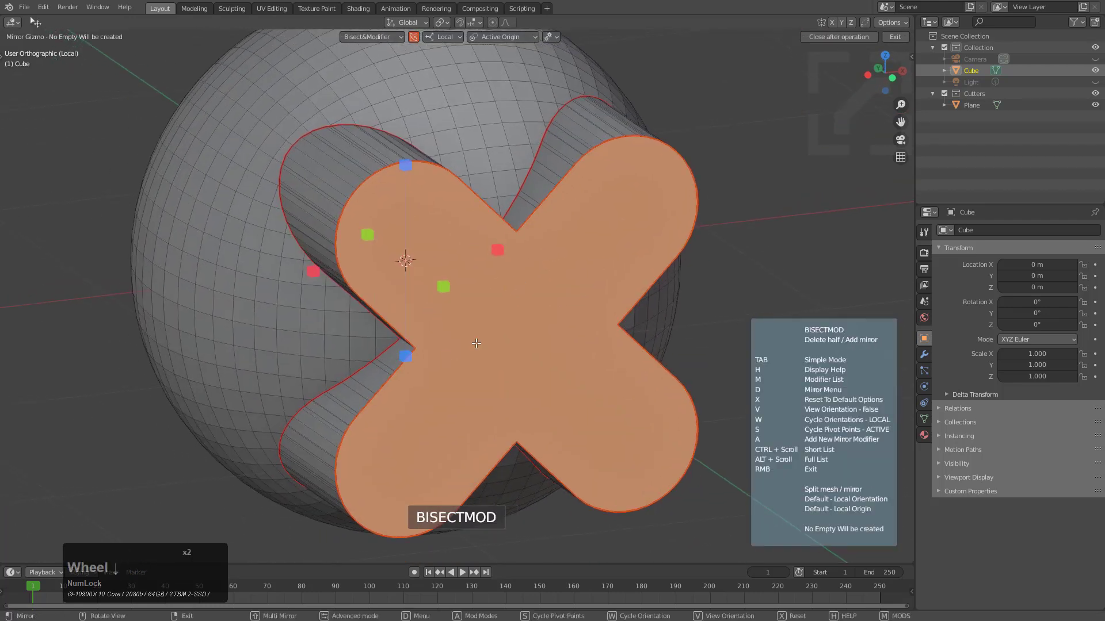
left_click(312, 270)
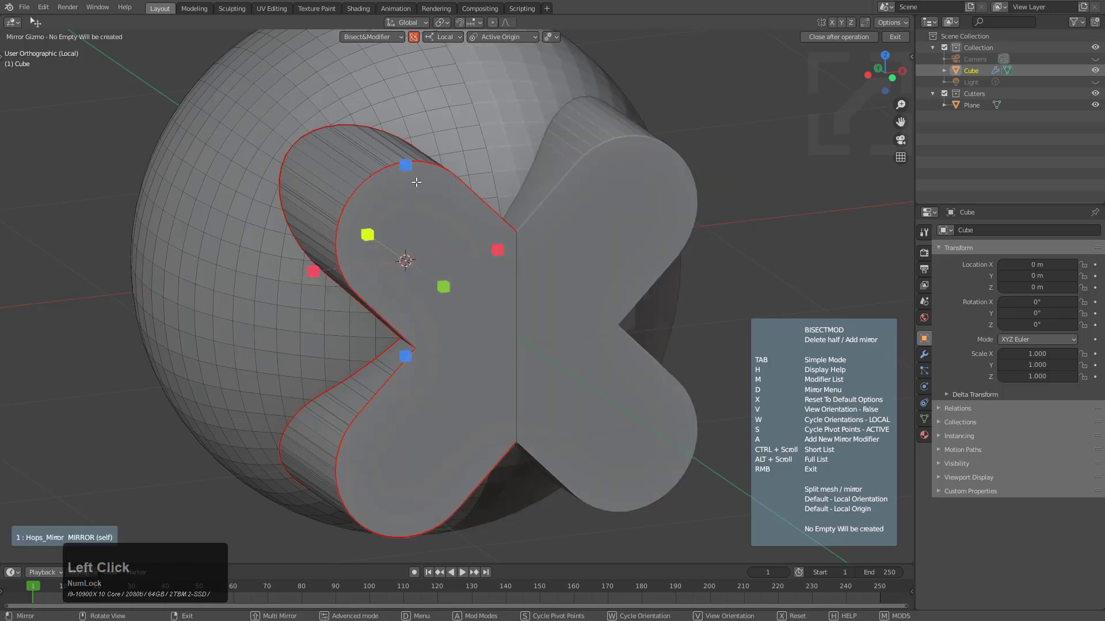
left_click(406, 163)
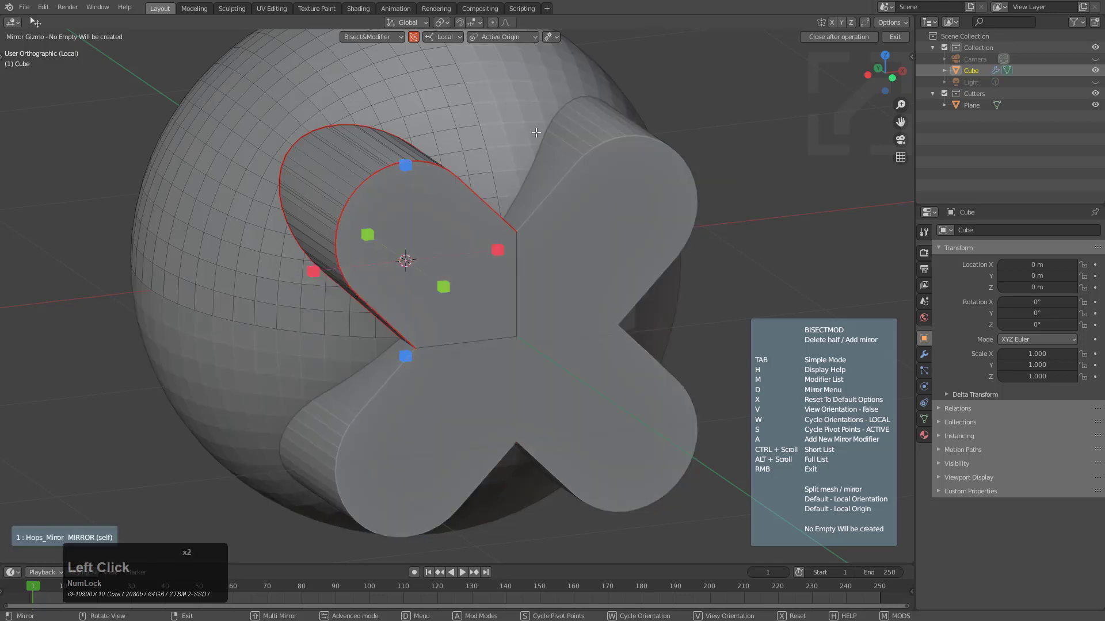
Finish the mirror operation and orbit to the cutter arm's rounded side wall.
right_click(432, 179)
middle_click_drag(432, 180, 382, 285)
scroll(362, 204, "up", 3)
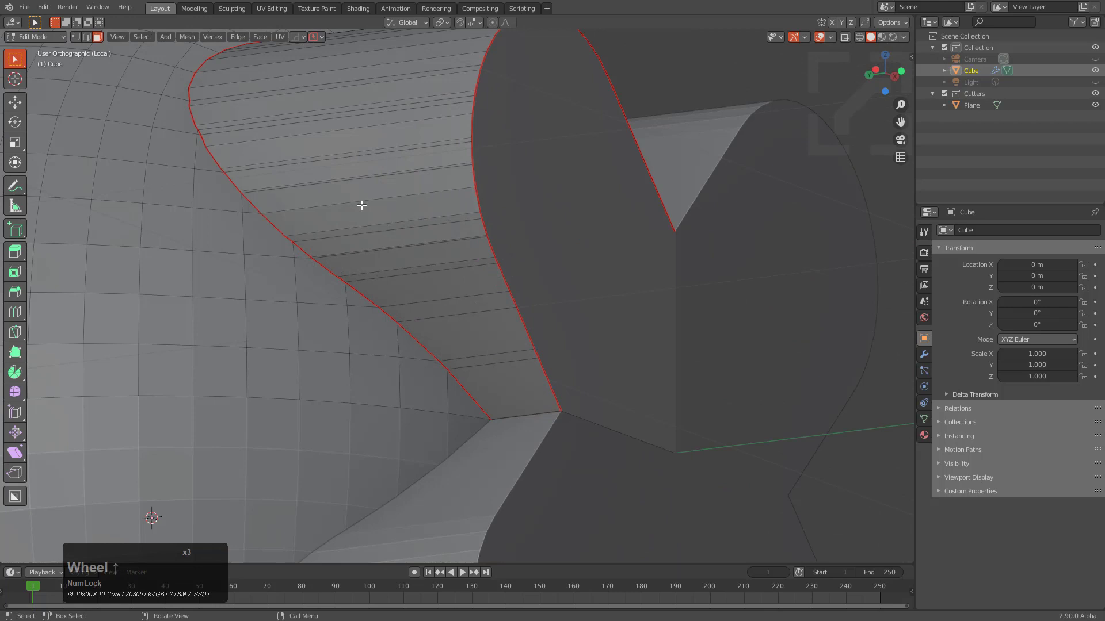
middle_click_drag(519, 377, 599, 267)
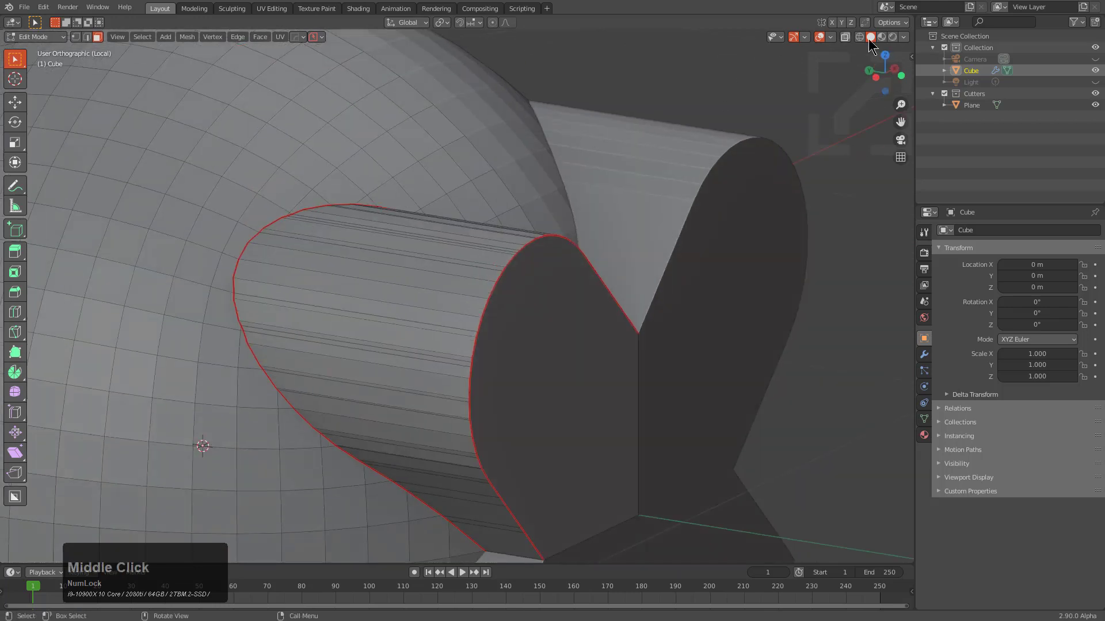
mouse_move(698, 279)
middle_mouse_down()
mouse_move(661, 294)
mouse_move(718, 222)
middle_mouse_up()
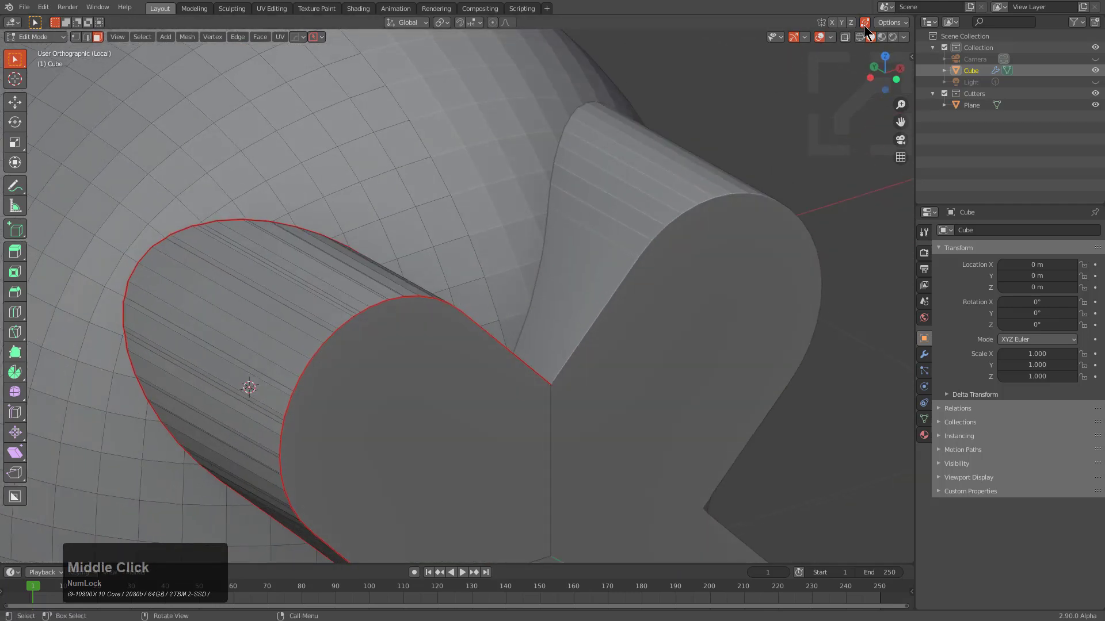
middle_click_drag(486, 271, 587, 226)
scroll(527, 365, "up", 3)
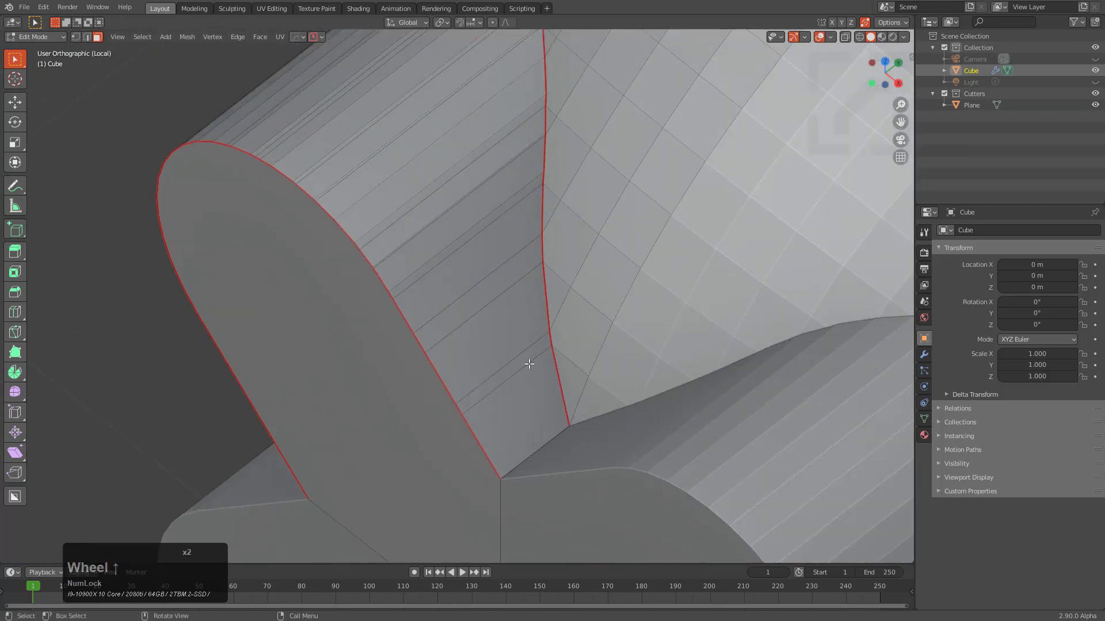
Edge-slide the upper edges of the rounded wall so they are evenly spaced.
left_click(528, 363)
key("g")
right_click(528, 364)
left_click(516, 366)
key("g")
key("g")
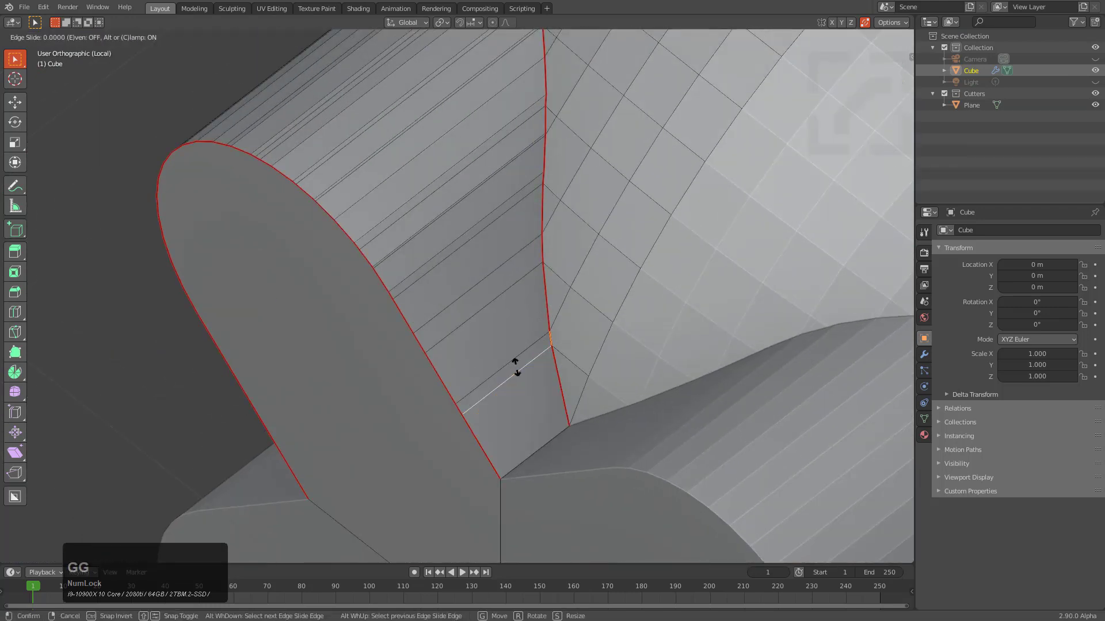
left_click(490, 266)
key("g")
key("g")
left_click(497, 321)
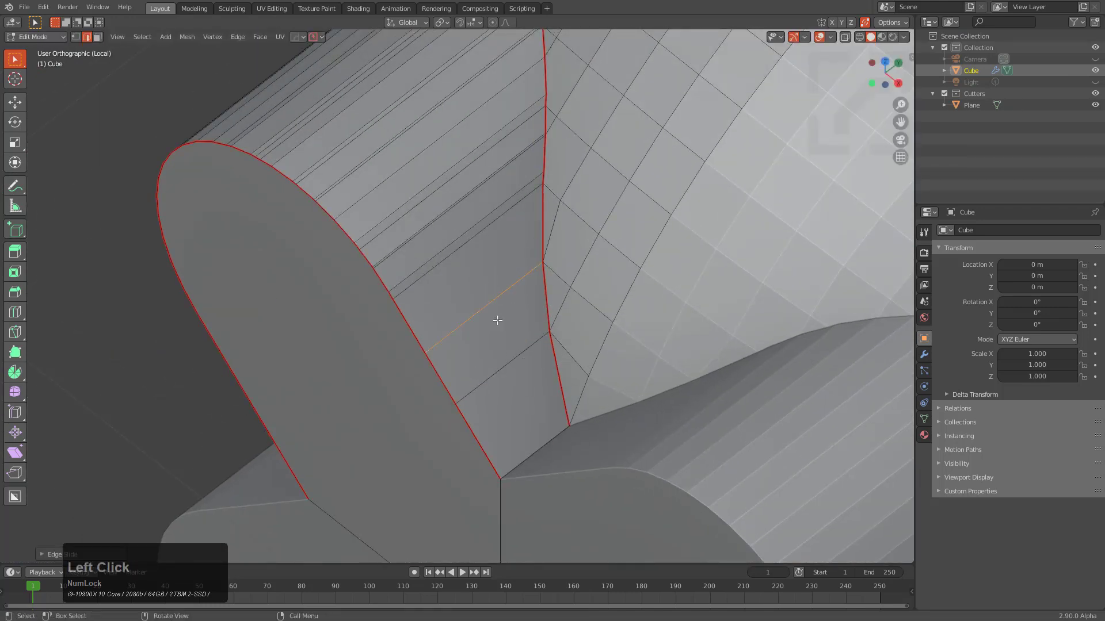
key("g")
key("g")
left_click(420, 147)
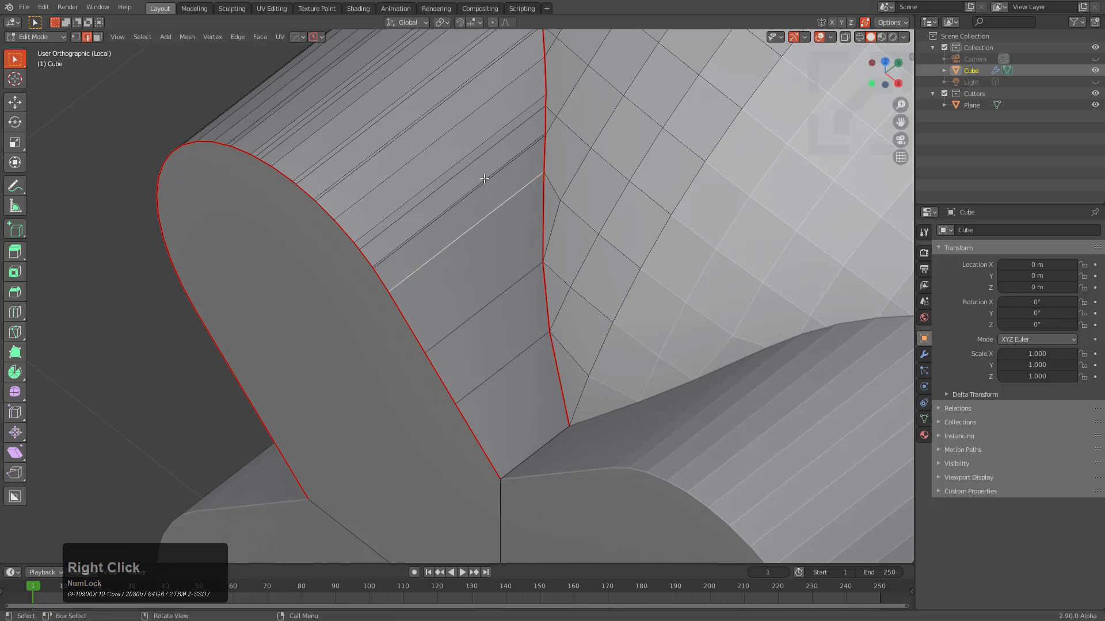
key("g")
key("g")
left_click(469, 168)
key("g")
key("g")
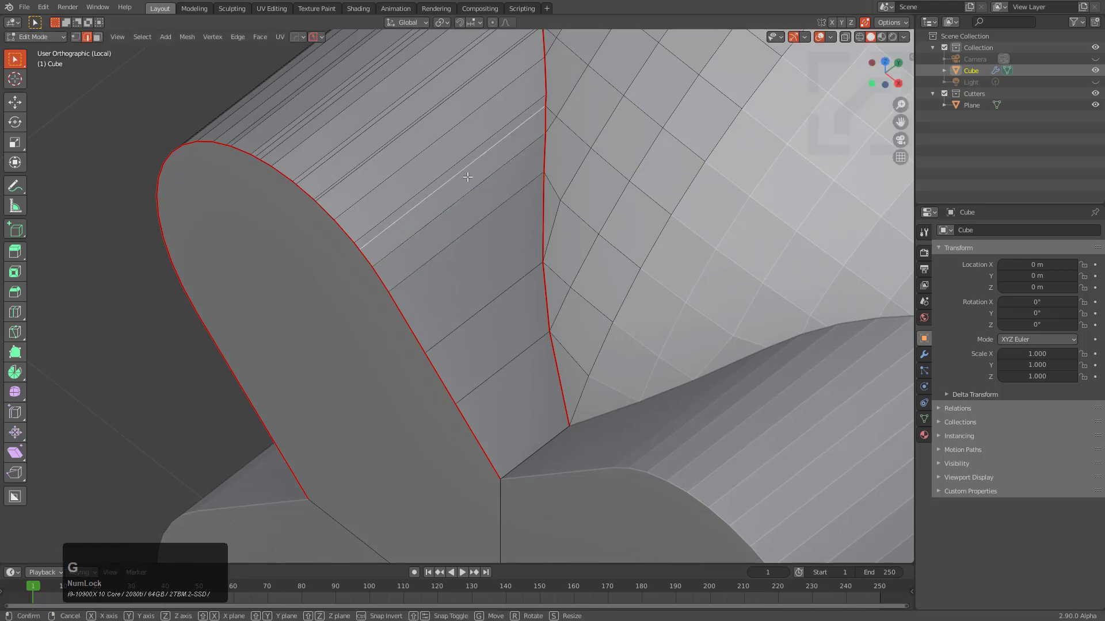
left_click(425, 166)
Edge-slide the edges on the wall's other side into even spacing.
mouse_move(424, 167)
middle_mouse_down()
mouse_move(412, 194)
mouse_move(519, 266)
mouse_move(401, 162)
middle_mouse_up()
scroll(415, 203, "up", 2)
key("g")
key("g")
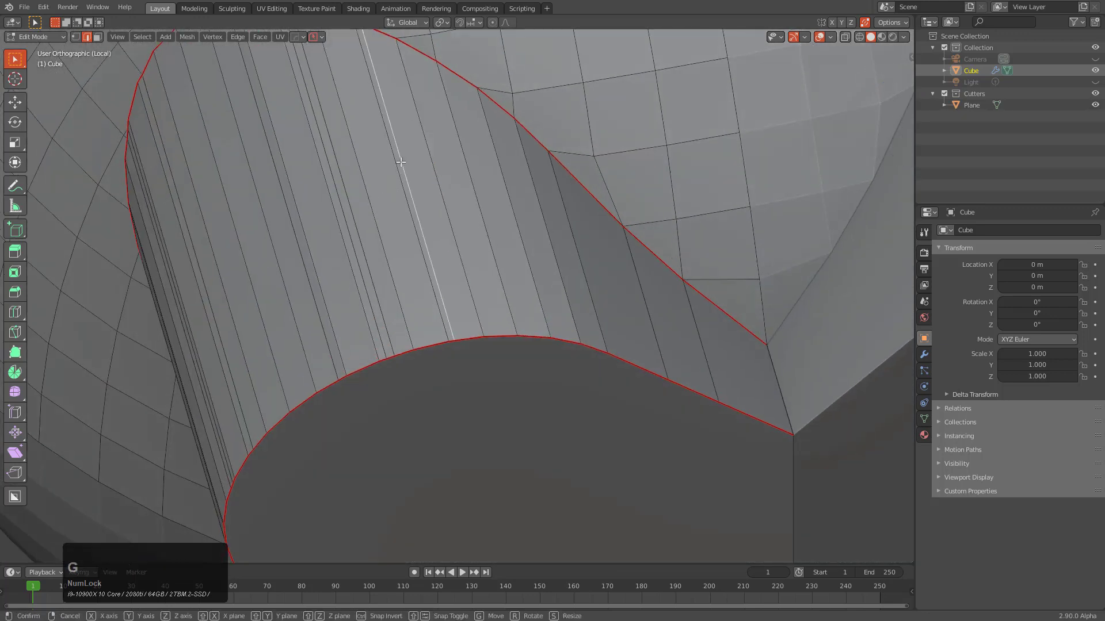
left_click(350, 210)
key("g")
key("g")
left_click(351, 216)
key("g")
key("g")
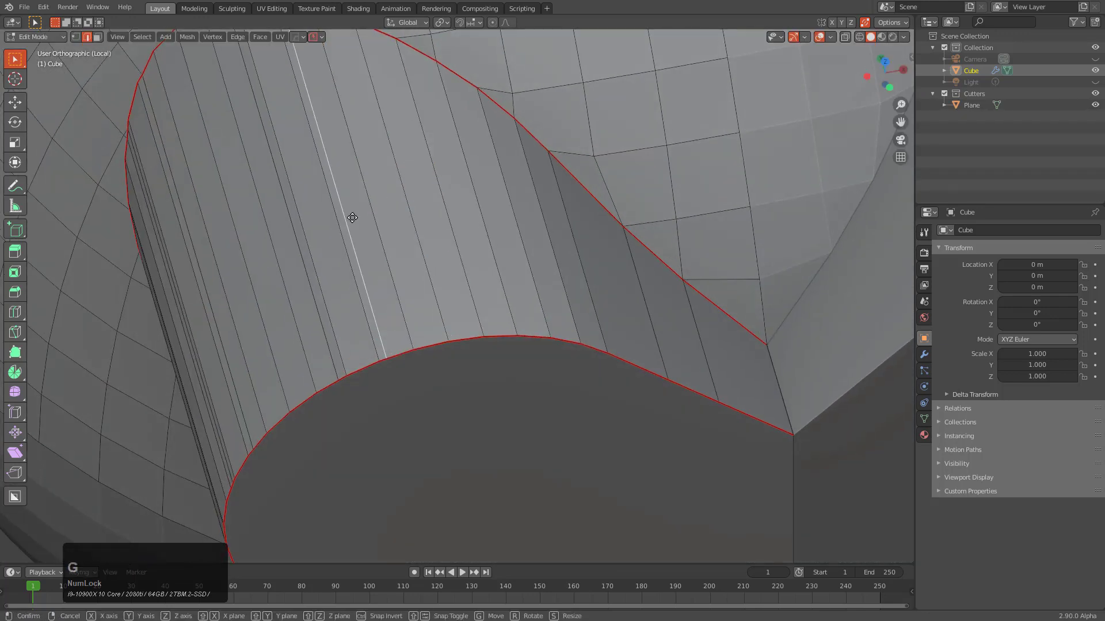
left_click(306, 247)
key("g")
key("g")
middle_click_drag(307, 247, 333, 267)
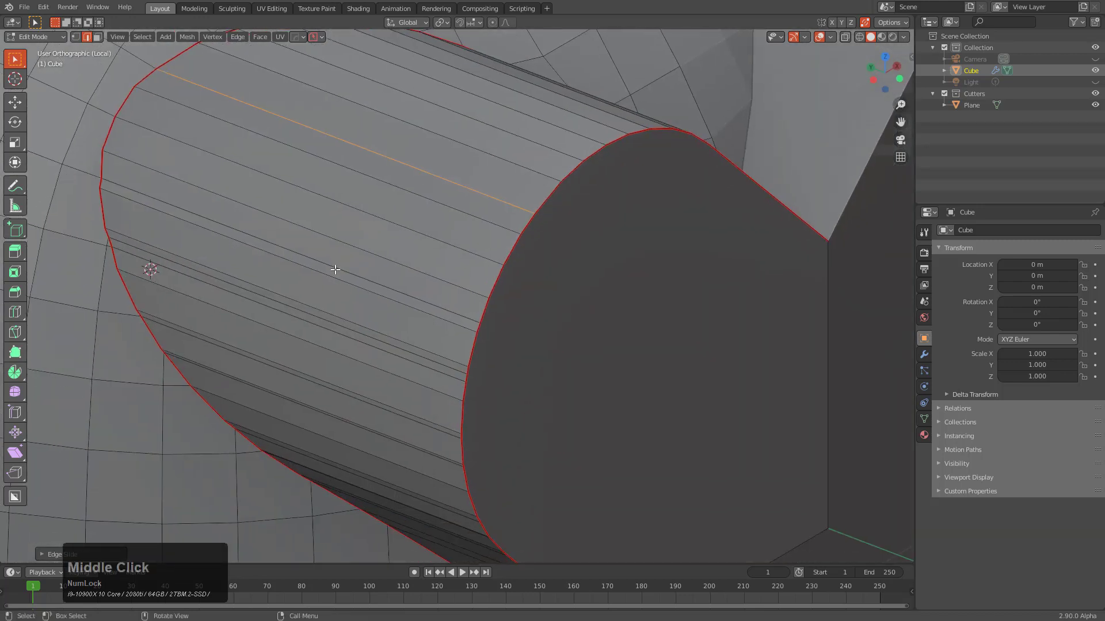
left_click(310, 324)
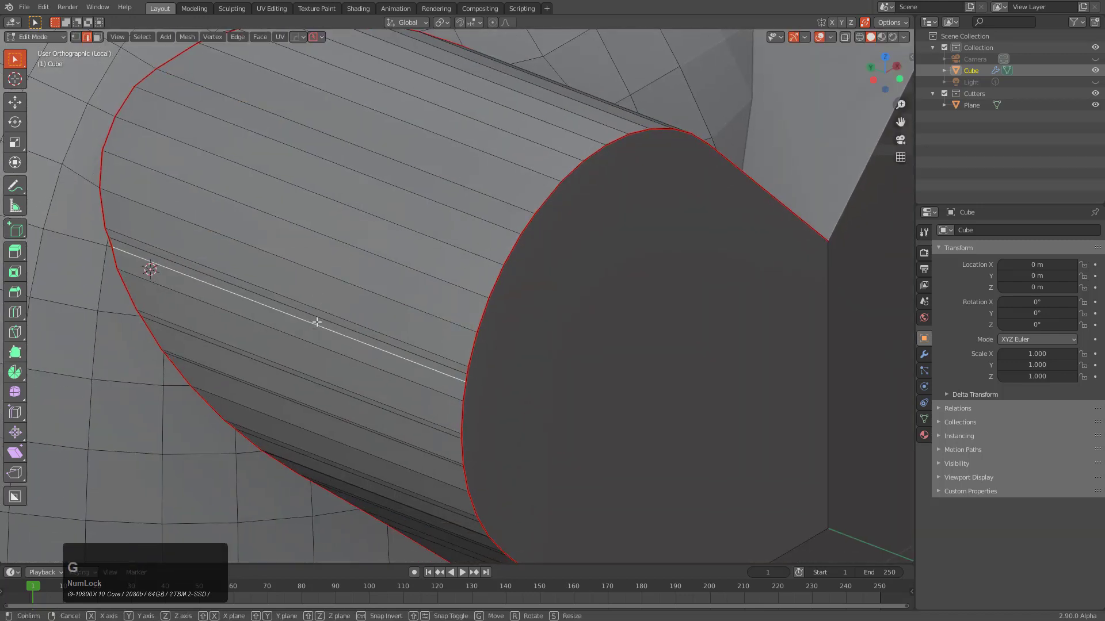
key("g")
left_click(340, 285)
scroll(374, 321, "up", 2)
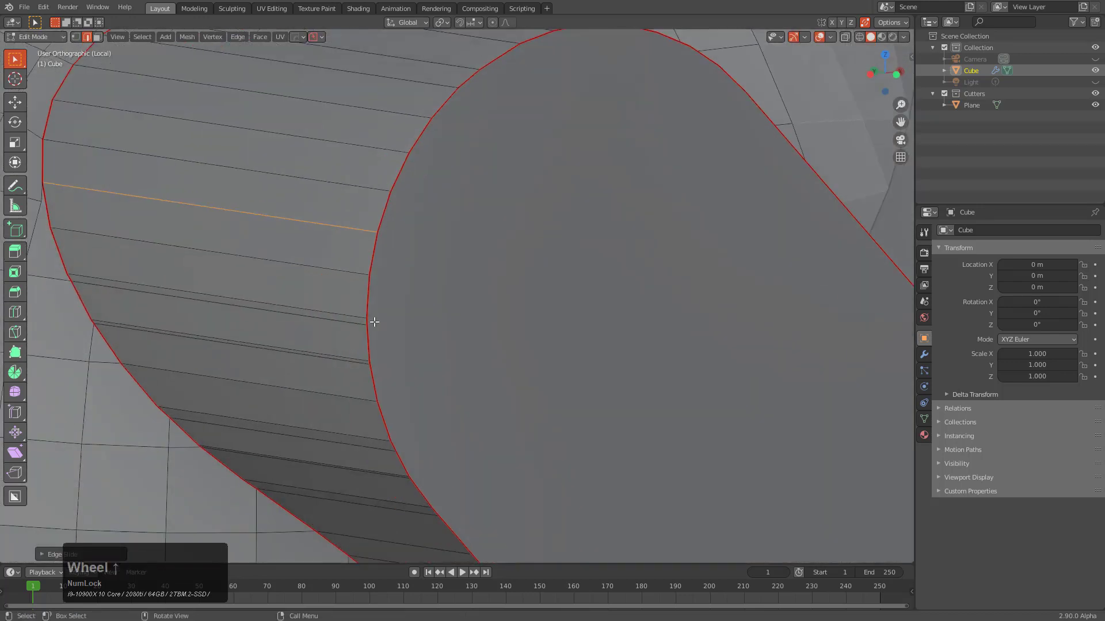
Slide the remaining edges toward the wall's narrow end to finish even spacing.
left_click(307, 261)
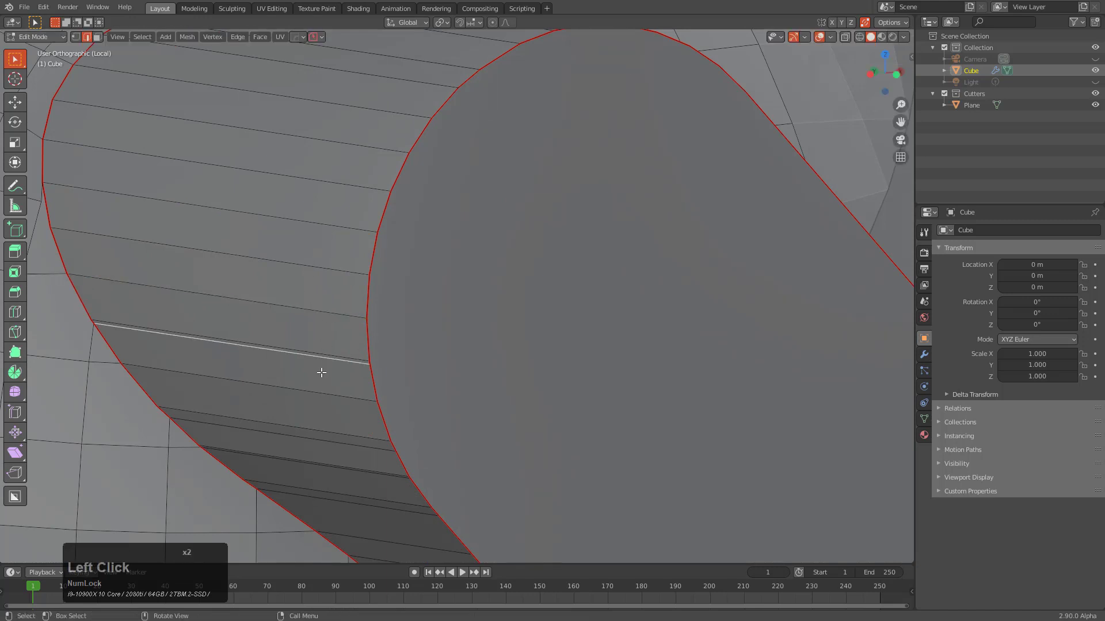
key("g")
key("g")
left_click(319, 359)
mouse_move(319, 359)
middle_mouse_down()
mouse_move(334, 281)
mouse_move(312, 232)
middle_mouse_up()
left_click(311, 257)
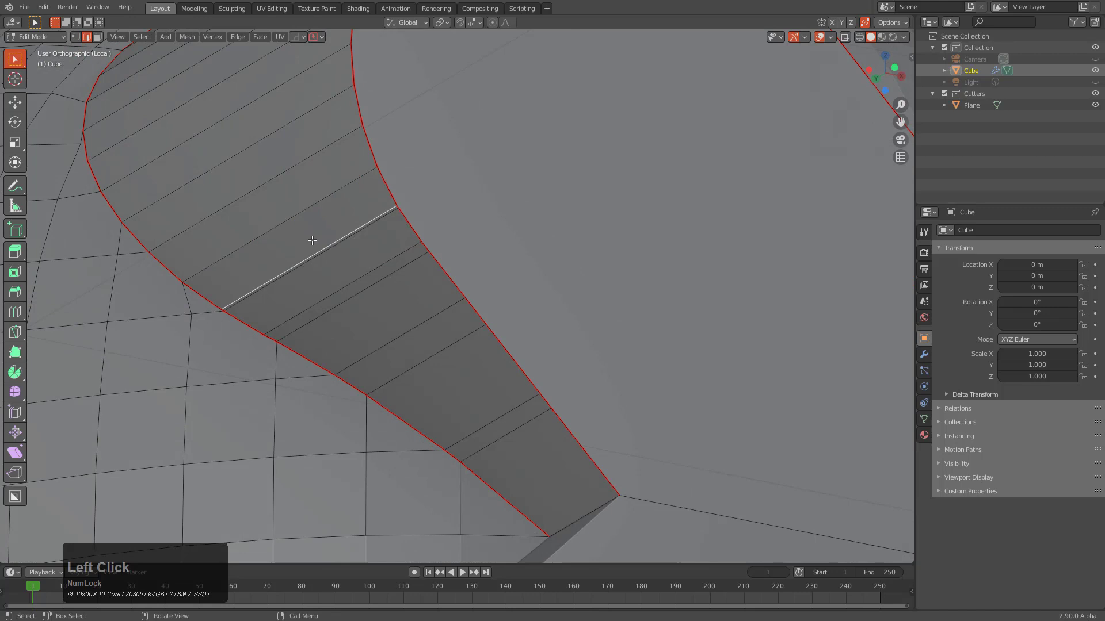
left_click(346, 284)
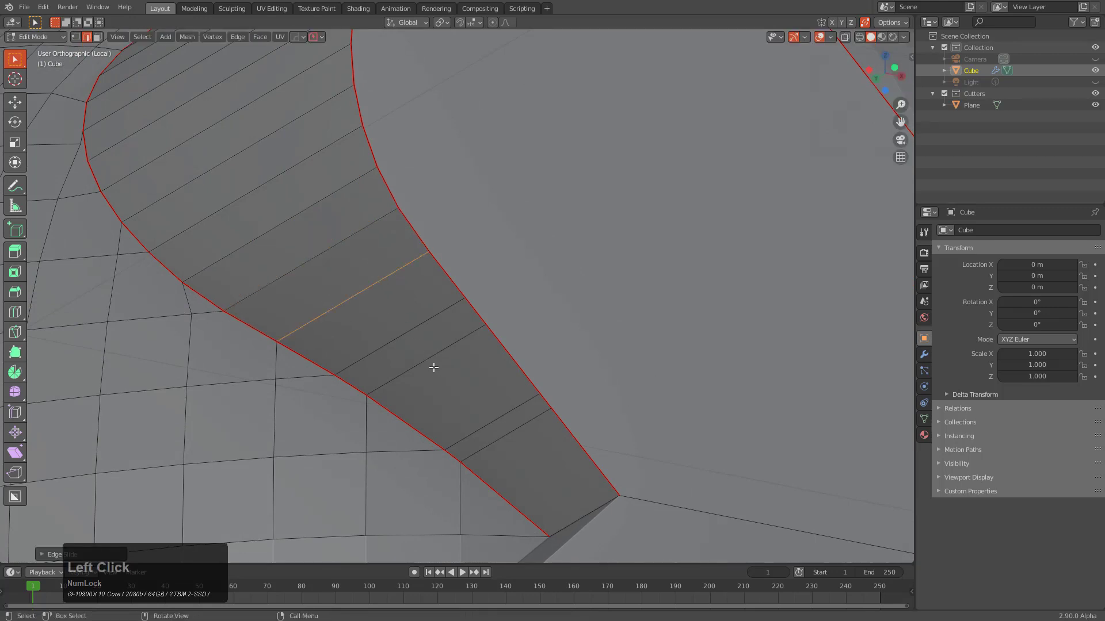
key("g")
key("g")
left_click(414, 363)
key("g")
key("g")
left_click(538, 451)
scroll(506, 419, "down", 3)
middle_click_drag(506, 420, 530, 461)
scroll(469, 341, "down", 2, "shift")
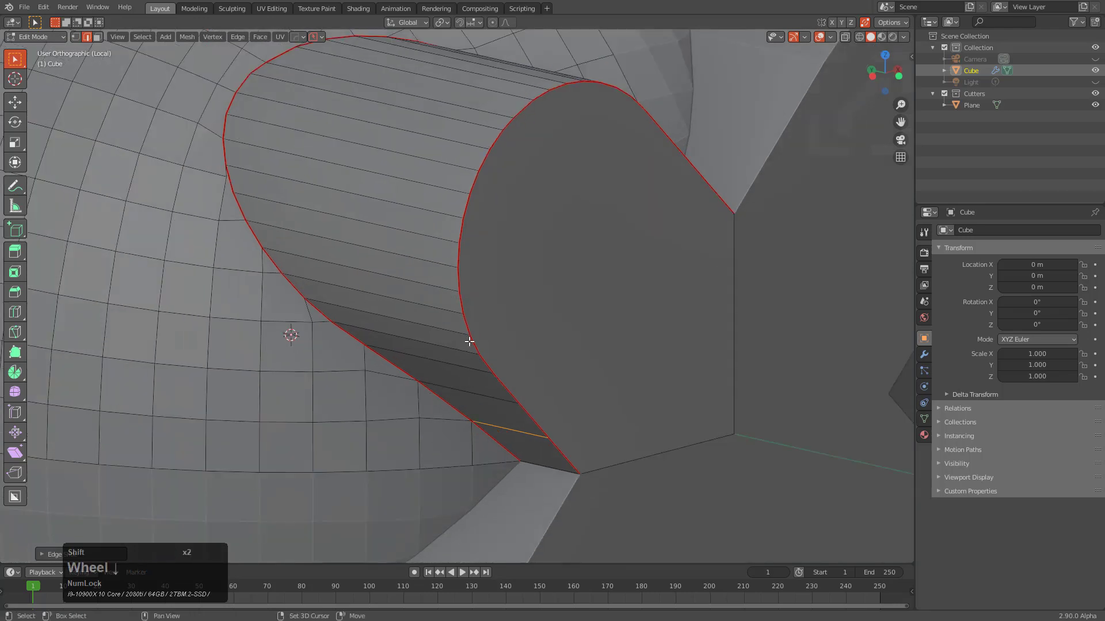
scroll(469, 342, "up", 3)
Add a loop cut across the wall face at its default position.
key("ctrl+r")
left_click(449, 324)
right_click(467, 323)
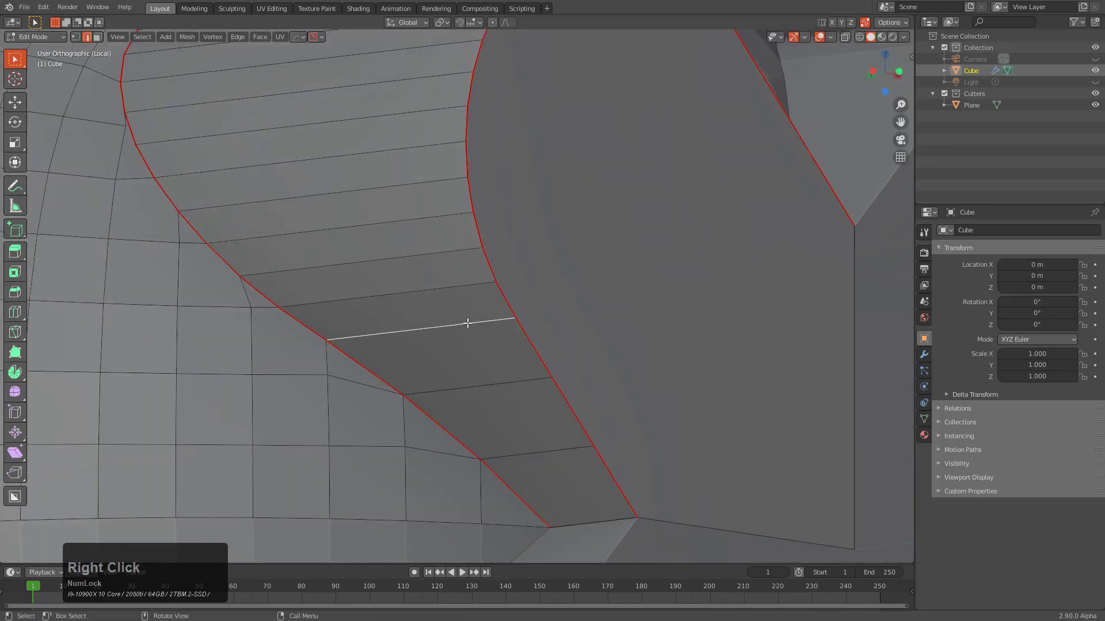
scroll(466, 323, "down", 3)
scroll(481, 267, "down", 2)
mouse_move(485, 276)
middle_mouse_down()
mouse_move(412, 322)
mouse_move(407, 313)
mouse_move(518, 345)
middle_mouse_up()
Resharpen the object's edges with HardOps Sharpen in Object Mode.
key("Tab")
scroll(502, 285, "up", 2)
key("q")
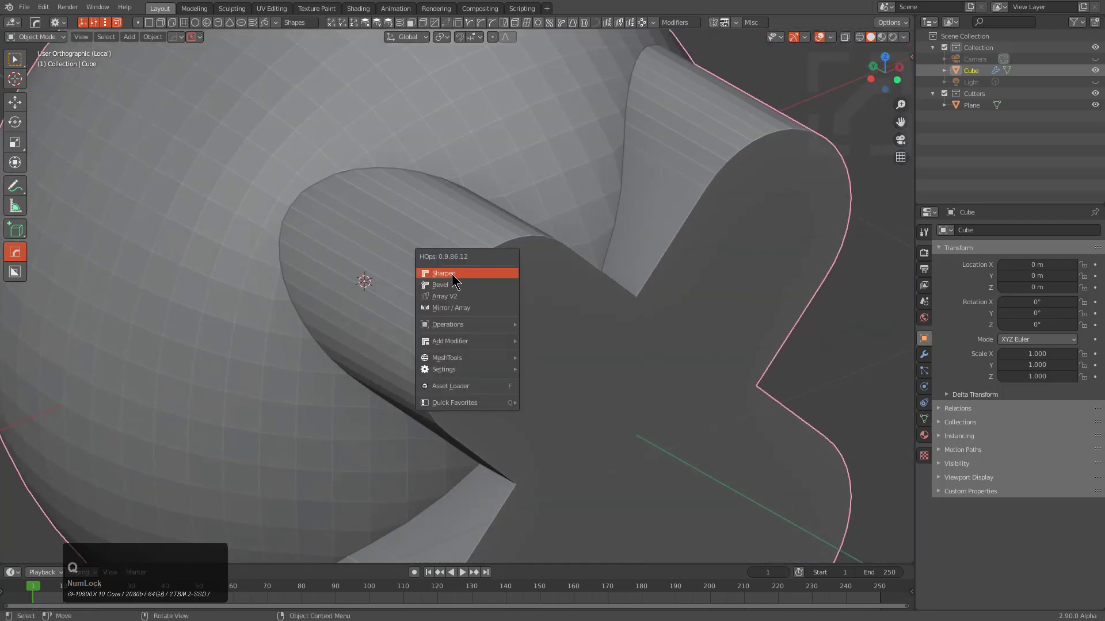
left_click(453, 276)
mouse_move(451, 279)
middle_mouse_down()
mouse_move(424, 328)
mouse_move(438, 299)
mouse_move(509, 296)
mouse_move(535, 340)
mouse_move(510, 331)
middle_mouse_up()
scroll(509, 295, "down", 2)
scroll(510, 296, "down", 3)
key("Tab")
scroll(532, 331, "up", 3)
left_click(609, 363)
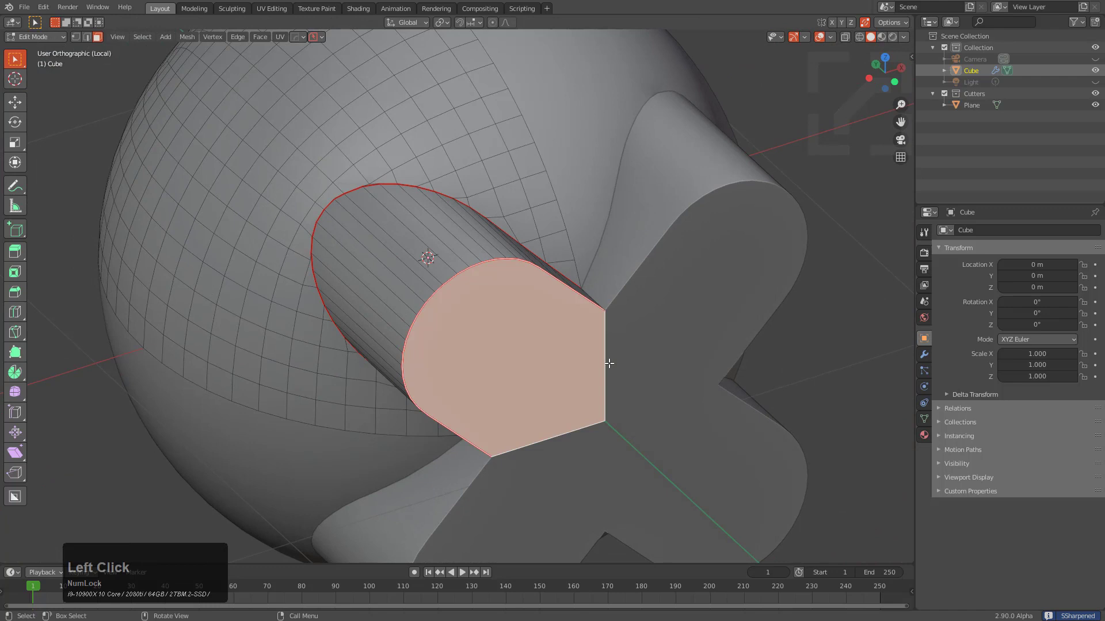
middle_click_drag(609, 363, 609, 382)
scroll(610, 382, "down", 2)
key("i")
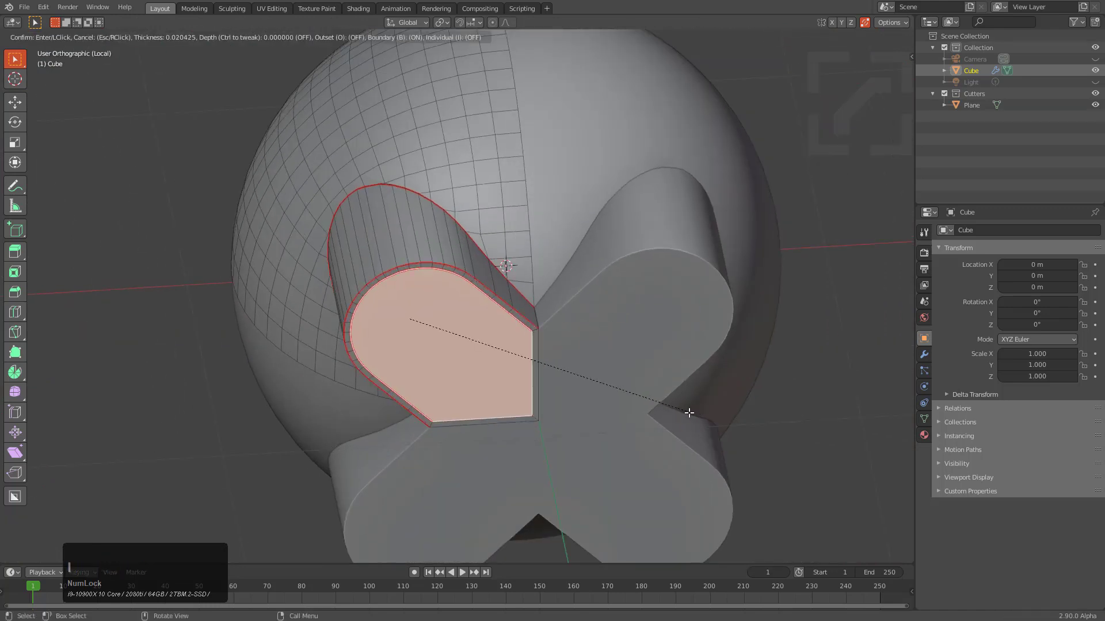
key("b")
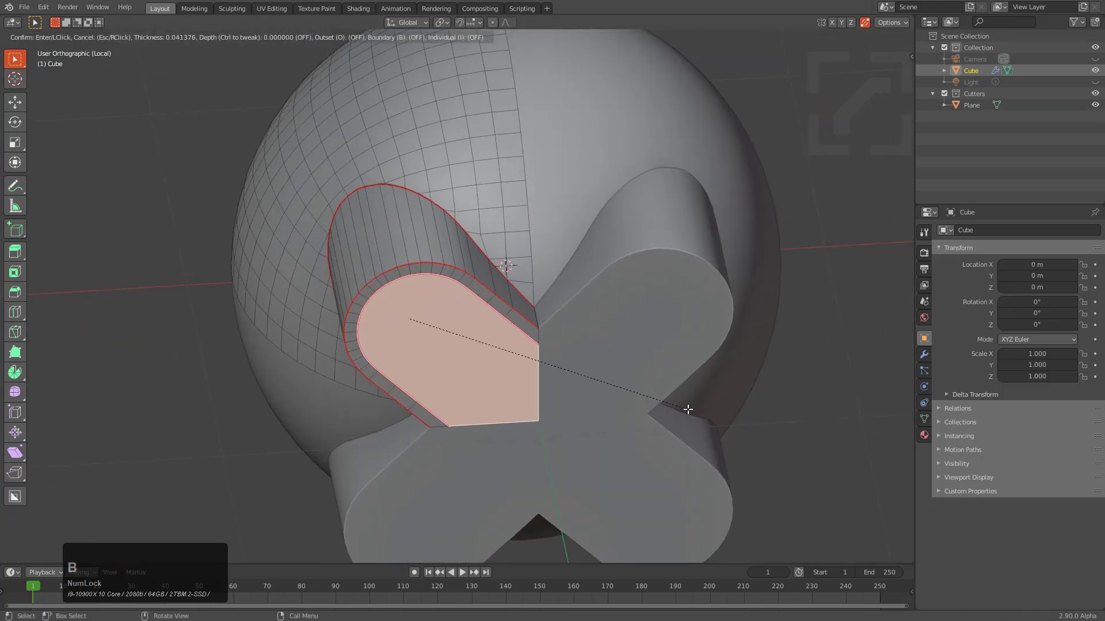
left_click(684, 408)
middle_click_drag(683, 408, 627, 402)
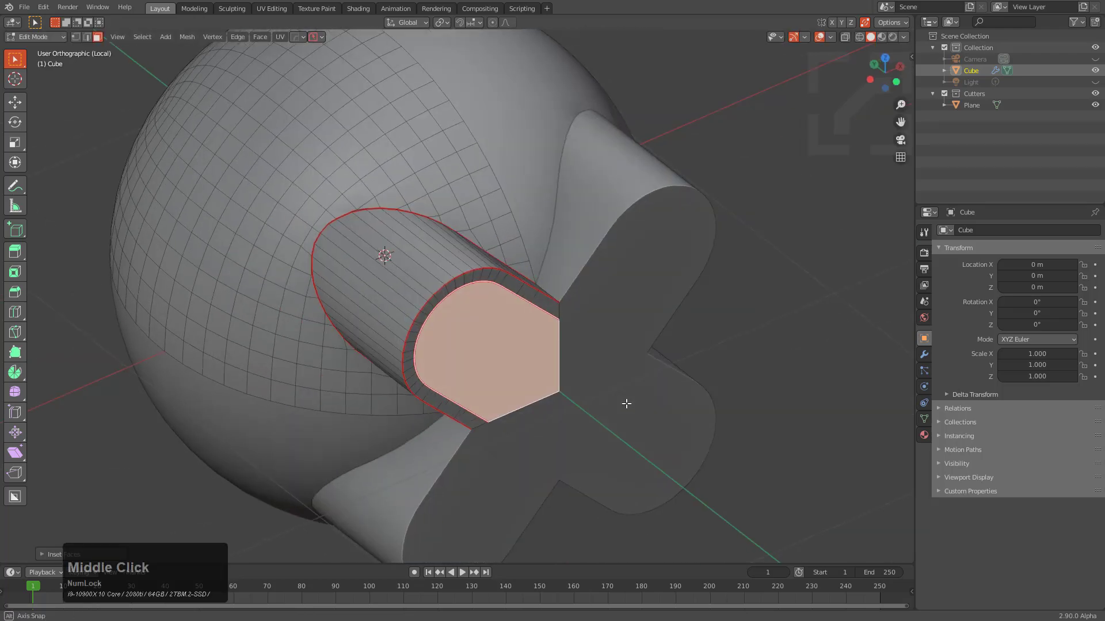
key("e")
left_click(561, 366)
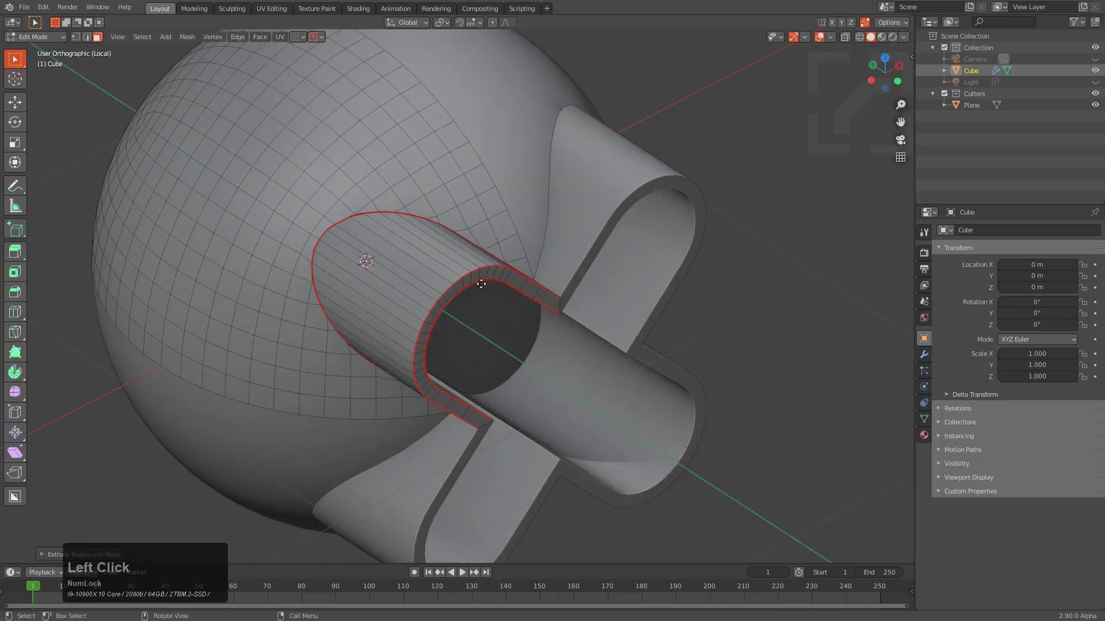
key("Tab")
middle_click_drag(561, 366, 549, 370)
key("Tab")
scroll(547, 369, "up", 5)
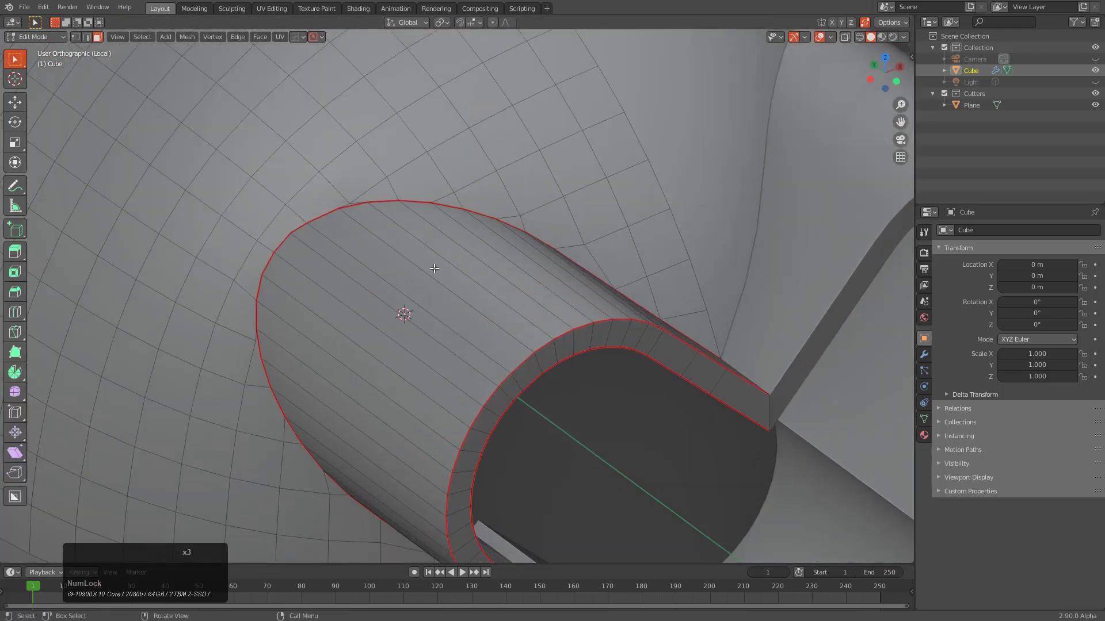
middle_click_drag(345, 241, 394, 255)
scroll(331, 255, "up", 1)
scroll(355, 234, "up", 1)
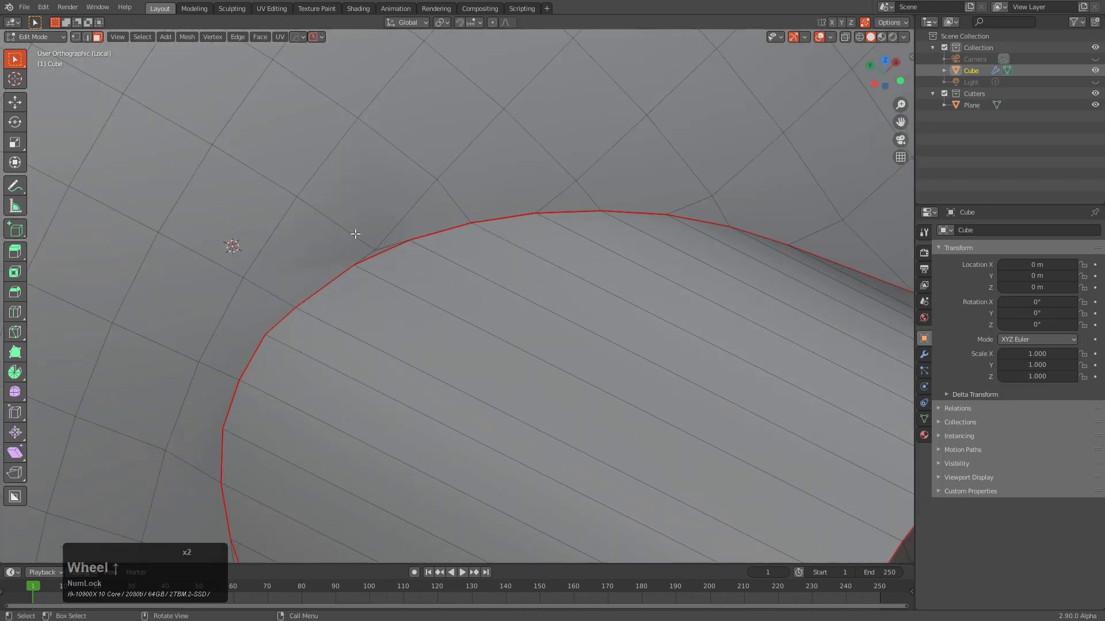
mouse_move(587, 274)
middle_mouse_down()
mouse_move(592, 301)
mouse_move(478, 253)
middle_mouse_up()
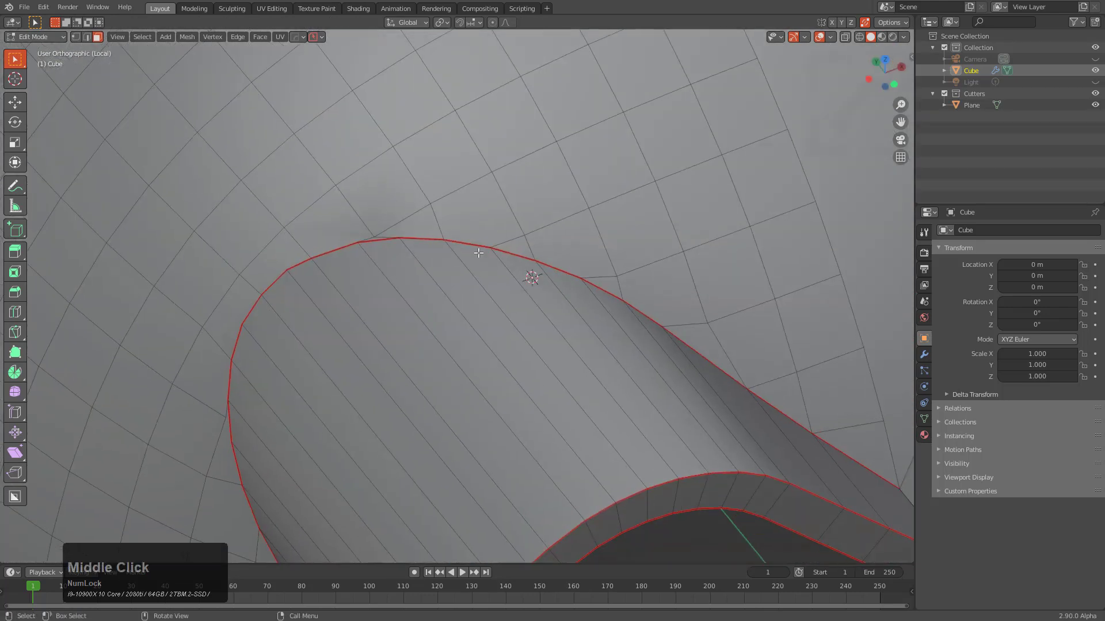
scroll(436, 259, "up", 2)
Vertex-slide the three stray vertices onto the cutout's rim edge.
key("g")
key("g")
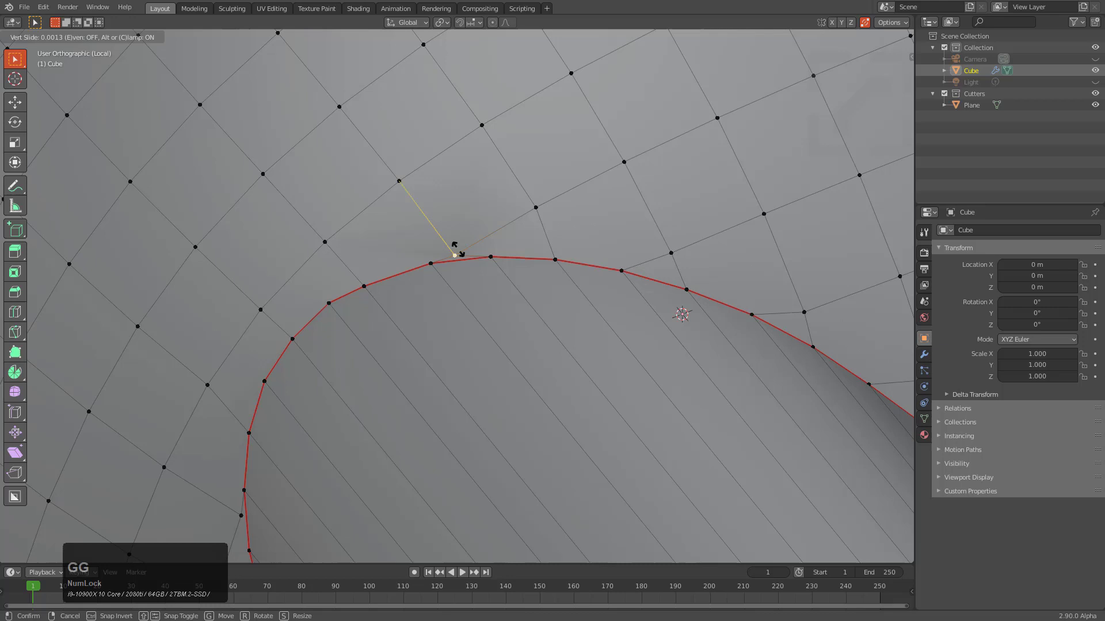
left_click(374, 297)
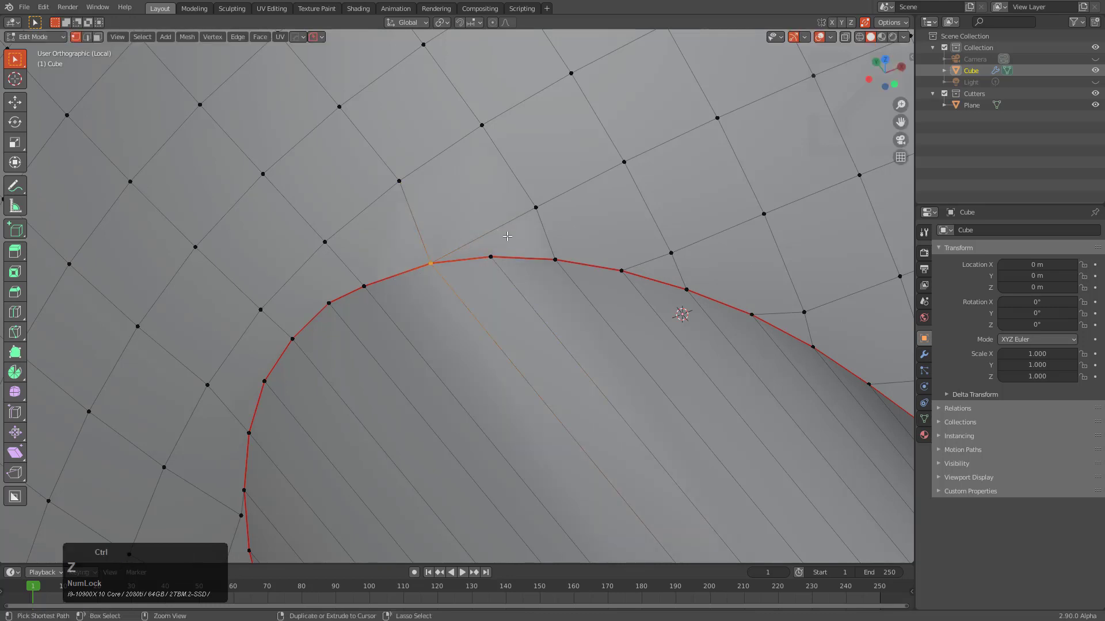
right_click(454, 255, "ctrl")
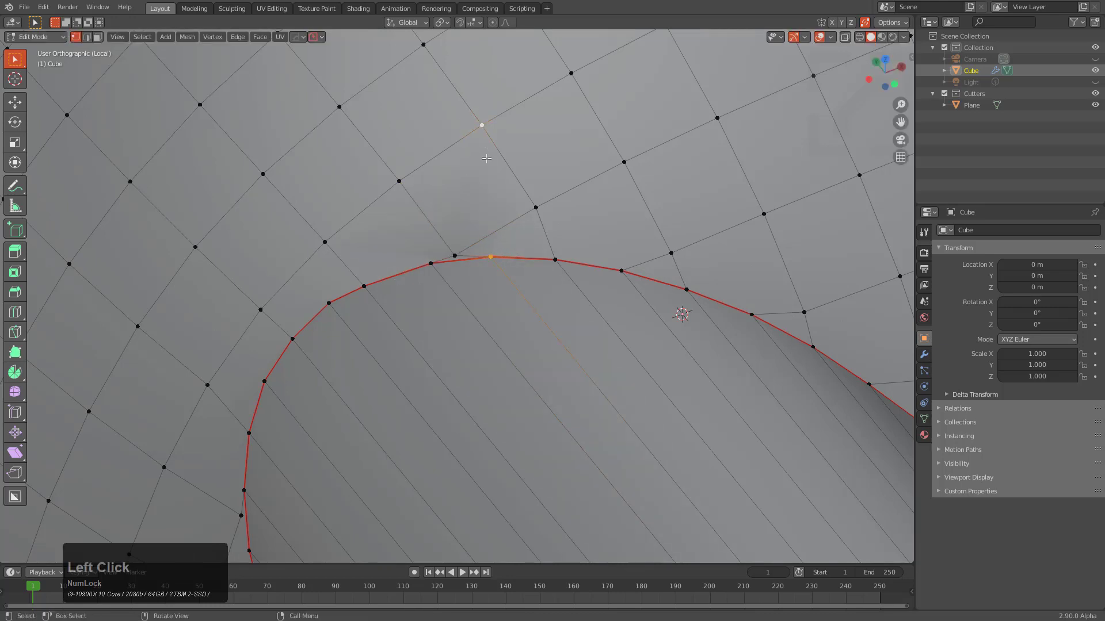
key("g")
key("g")
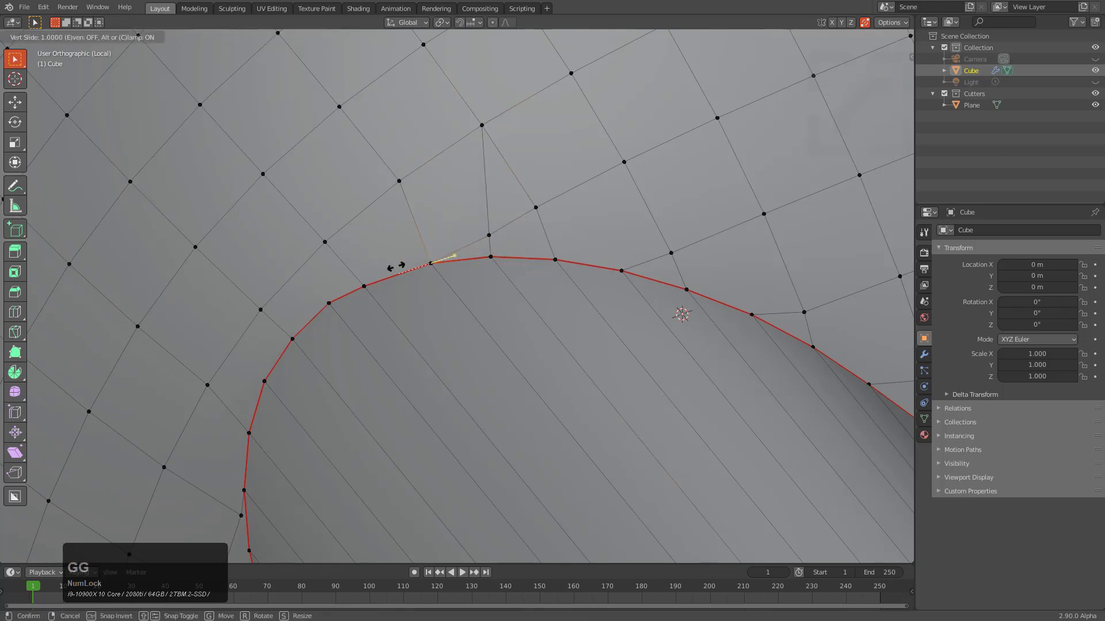
left_click(397, 259)
key("g")
key("g")
left_click(507, 273)
Reapply HardOps Sharpen to recalculate the sharp shading.
key("Tab")
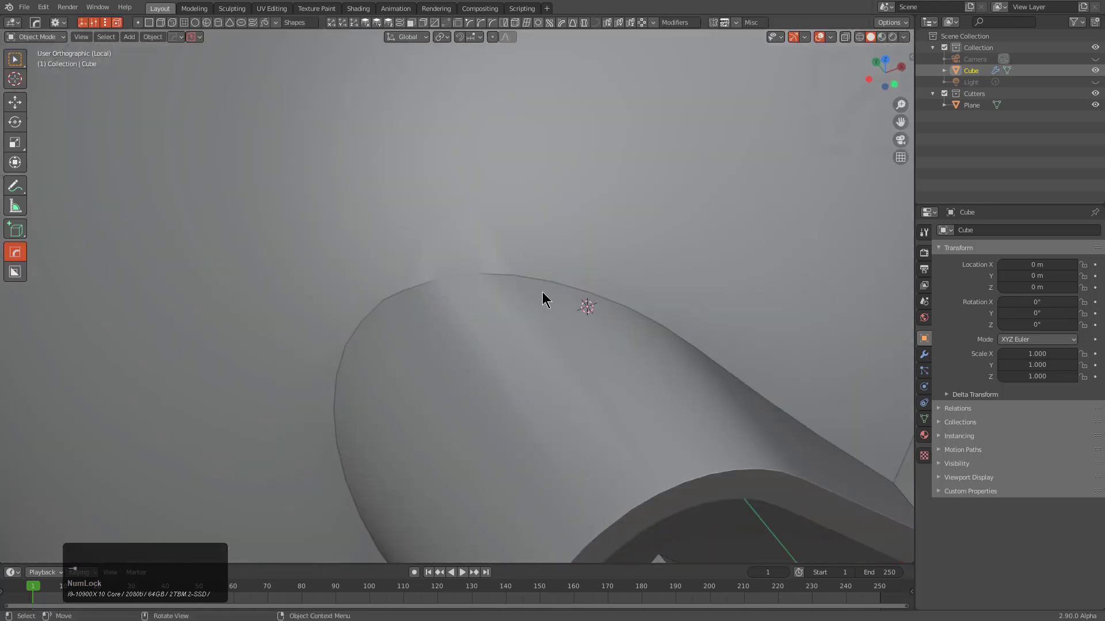
key("q")
left_click(542, 292)
mouse_move(544, 296)
middle_mouse_down()
mouse_move(494, 343)
mouse_move(584, 357)
middle_mouse_up()
key("Tab")
scroll(584, 357, "up", 3)
Clear the selection and pick the shortest edge path along the rim.
key("a")
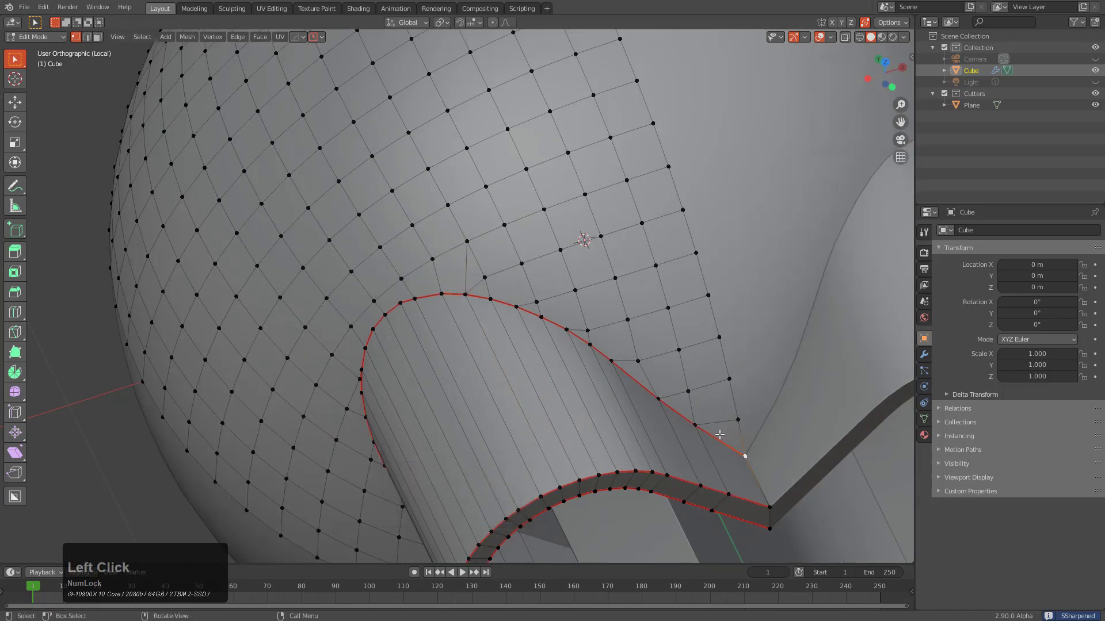
left_click(413, 298, "ctrl")
mouse_move(413, 298)
middle_mouse_down()
mouse_move(478, 308)
mouse_move(591, 377)
mouse_move(544, 272)
middle_mouse_up()
left_click(500, 317, "ctrl")
scroll(388, 329, "up", 2)
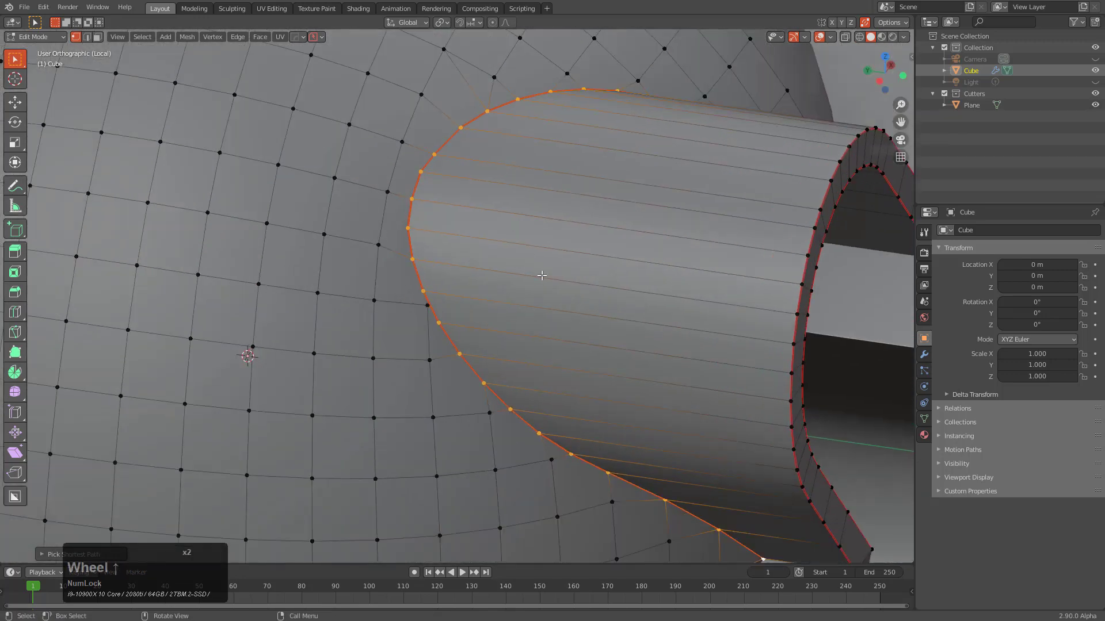
scroll(388, 329, "up", 3)
Slide a single rim vertex into place along its edge.
left_click(382, 320)
key("shift+v")
left_click(350, 219)
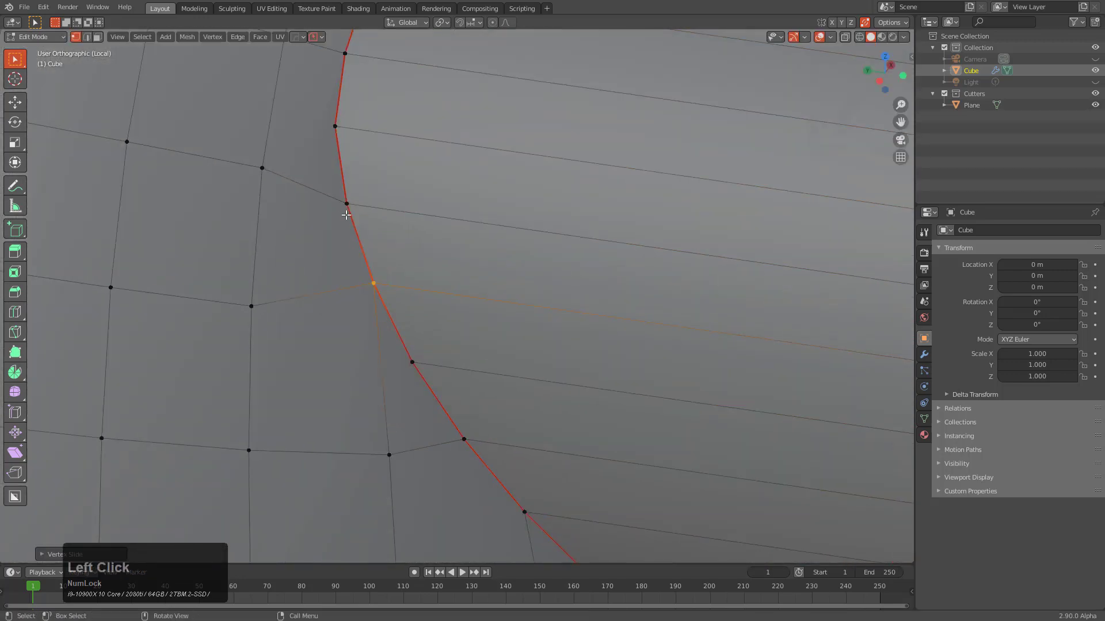
scroll(438, 262, "down", 2)
scroll(437, 262, "down", 2)
middle_click_drag(438, 261, 486, 340)
scroll(555, 464, "down", 2)
middle_click_drag(555, 464, 683, 549)
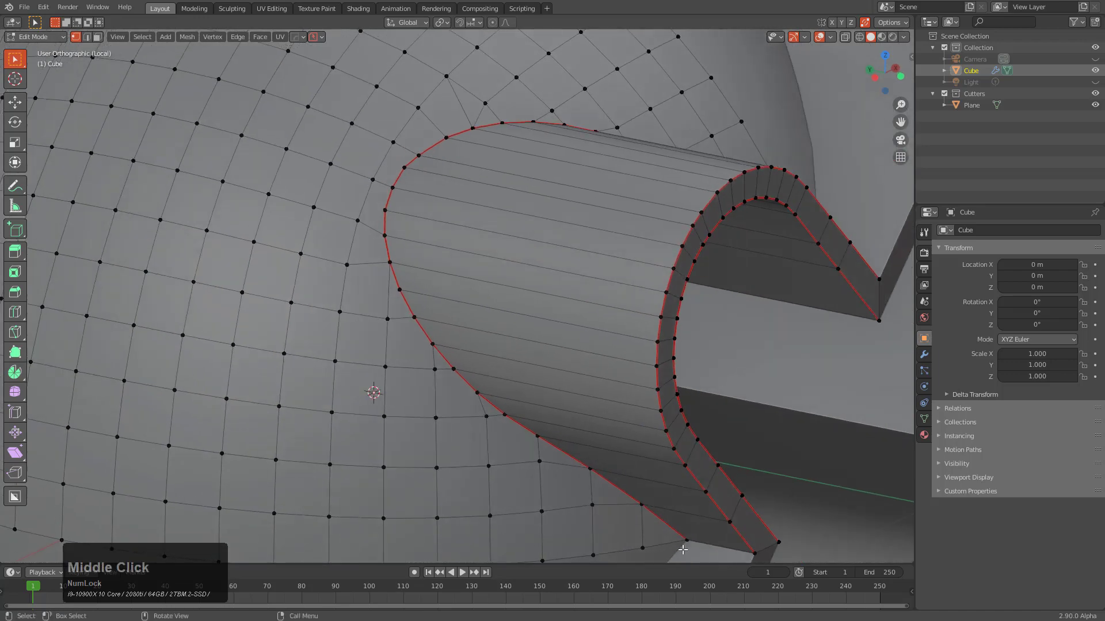
Select the cylinder's rim edge path and bevel it with two segments.
left_click(390, 256, "ctrl")
middle_click_drag(389, 256, 513, 226)
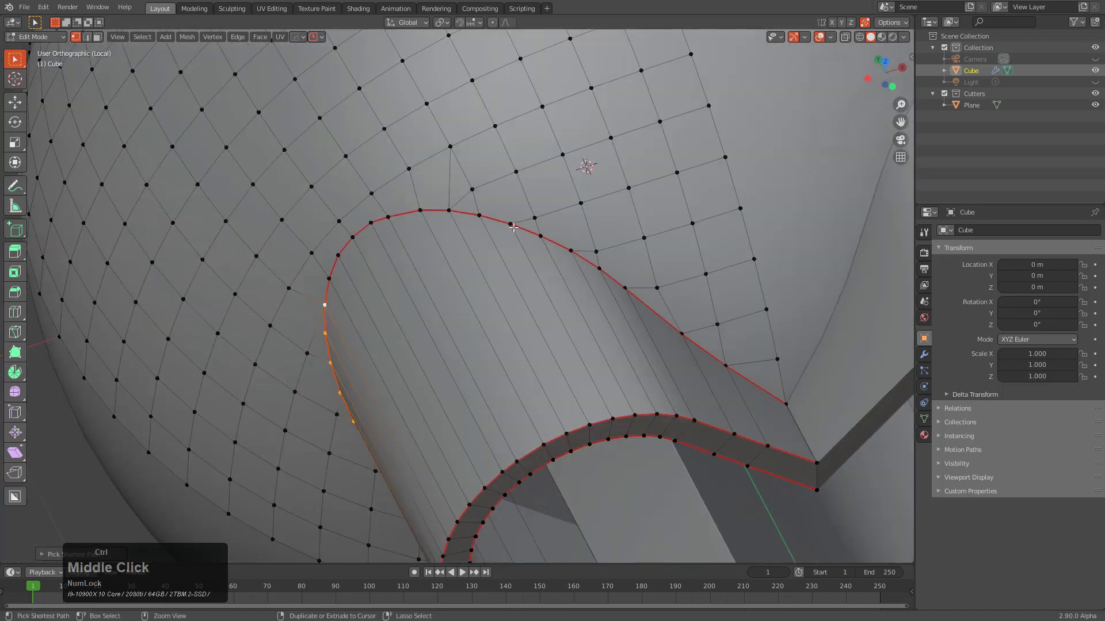
middle_click_drag(787, 398, 658, 370)
scroll(562, 267, "up", 3)
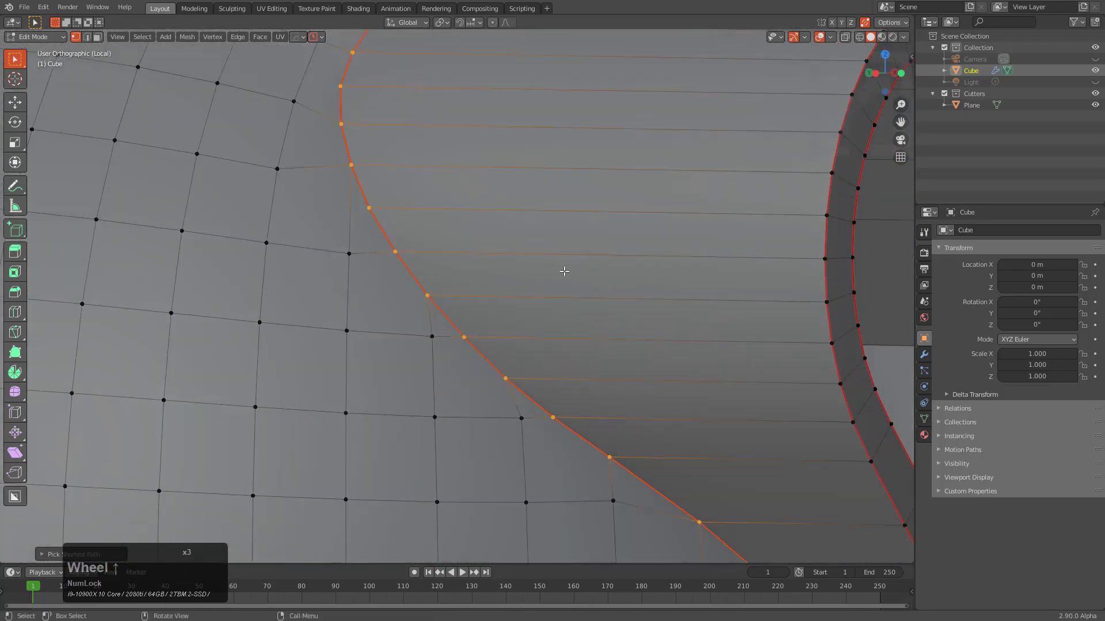
key("ctrl+b")
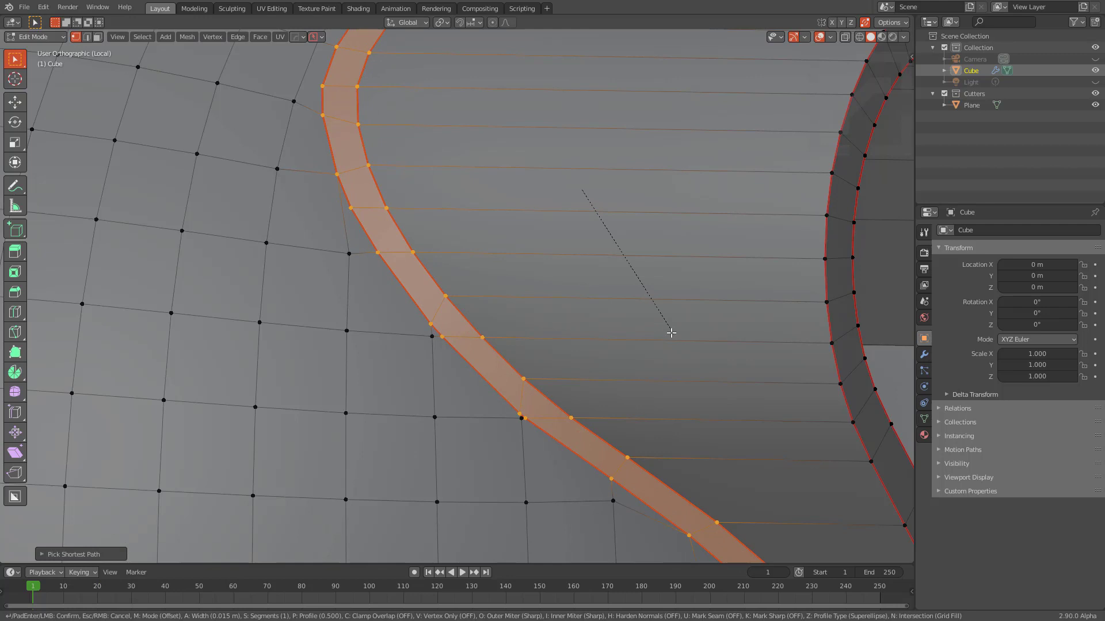
scroll(673, 332, "up", 1)
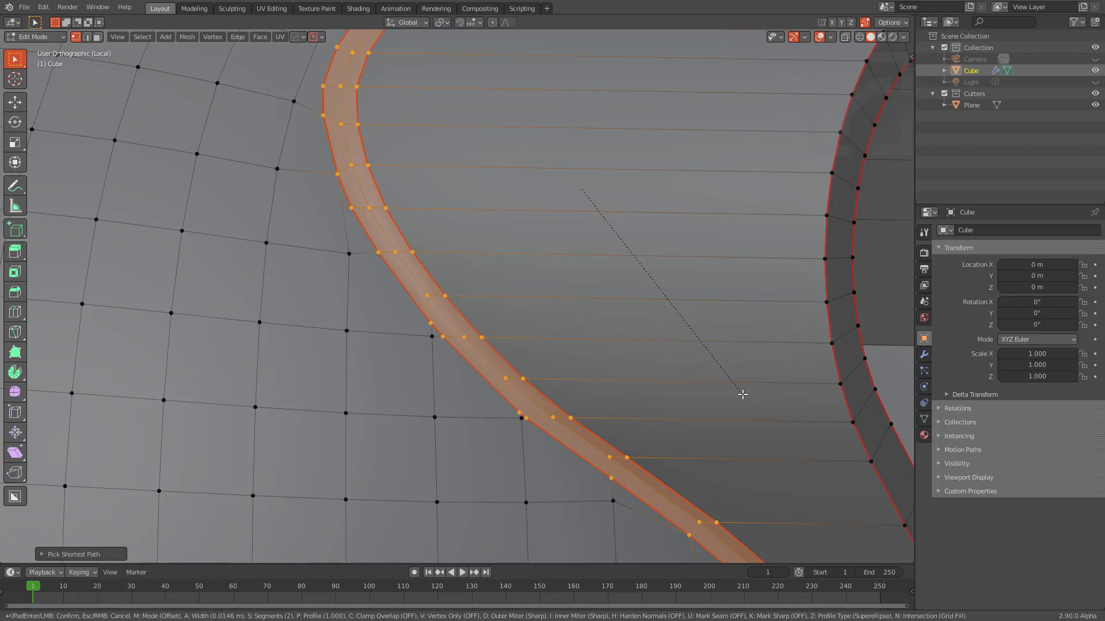
left_click(743, 394)
scroll(603, 266, "down", 2)
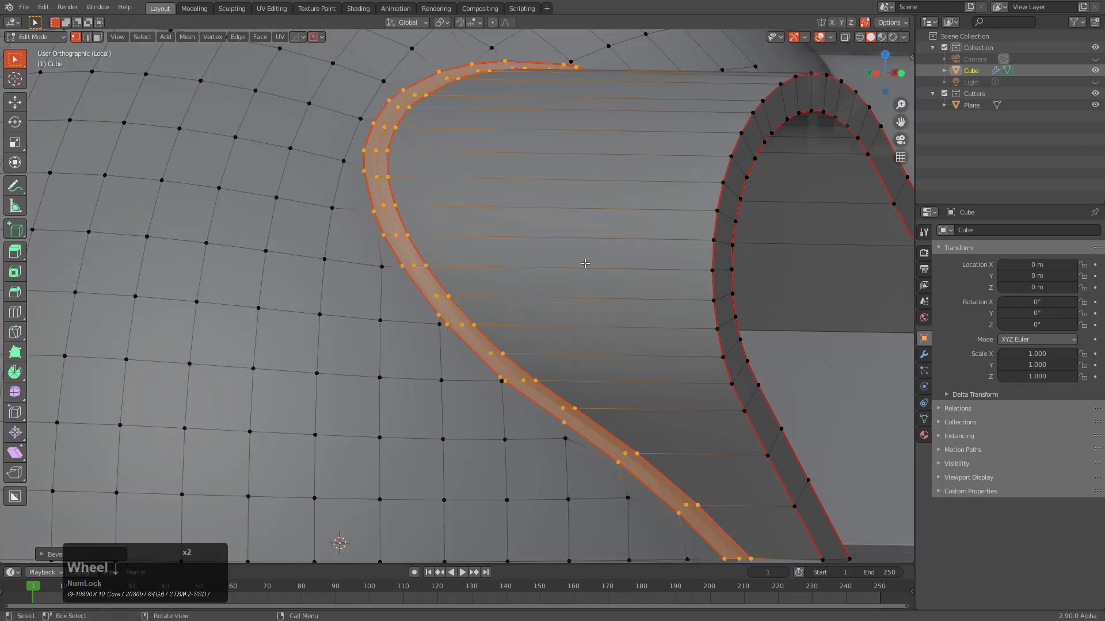
Reapply HardOps Sharpen, then select the outer rim edge loop.
key("Tab")
key("q")
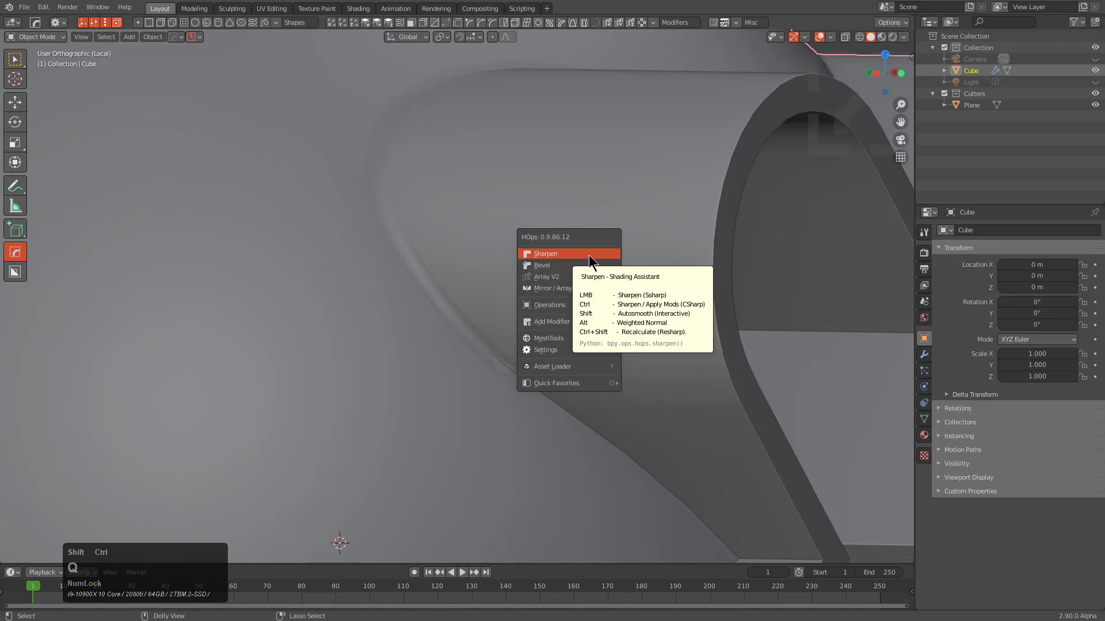
left_click(588, 254)
key("Tab")
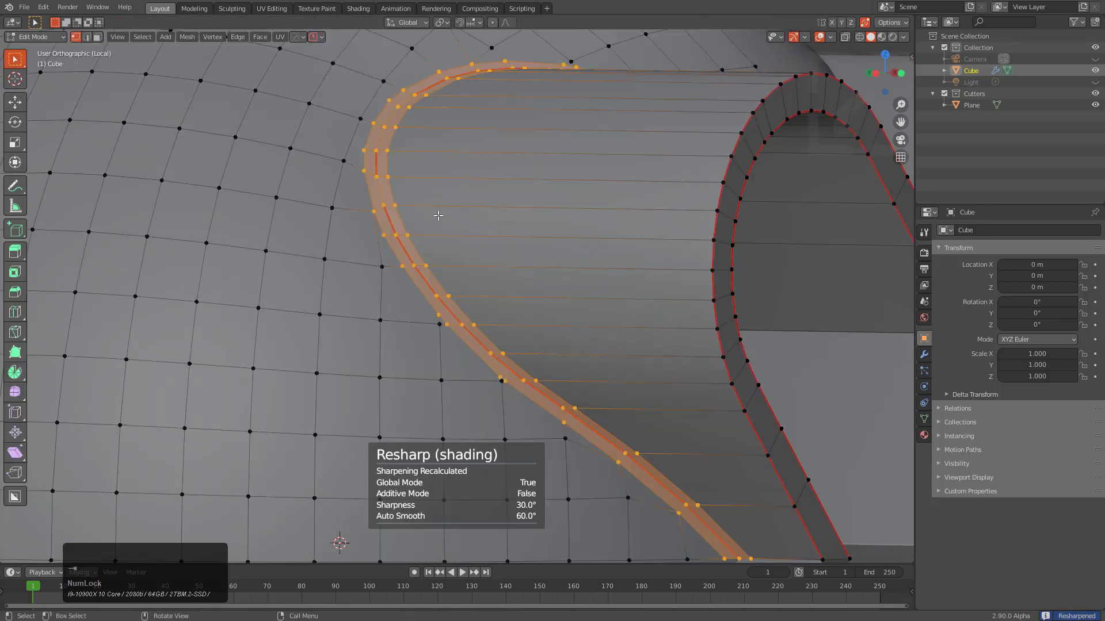
mouse_move(439, 221)
middle_mouse_down()
mouse_move(445, 262)
mouse_move(445, 200)
middle_mouse_up()
left_click(445, 261)
left_click(403, 259, "alt")
Mark the selected rim edges sharp and slide two nearby vertices into line.
right_click(476, 261)
left_click(475, 261)
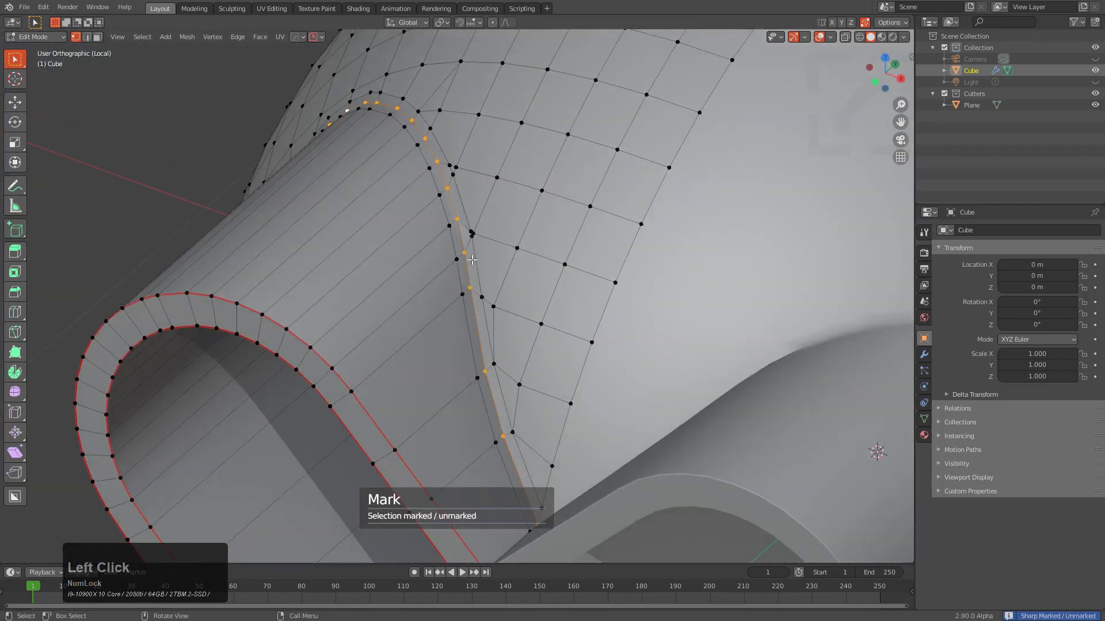
middle_click_drag(431, 260, 439, 219)
scroll(439, 219, "down", 1)
scroll(383, 371, "up", 2)
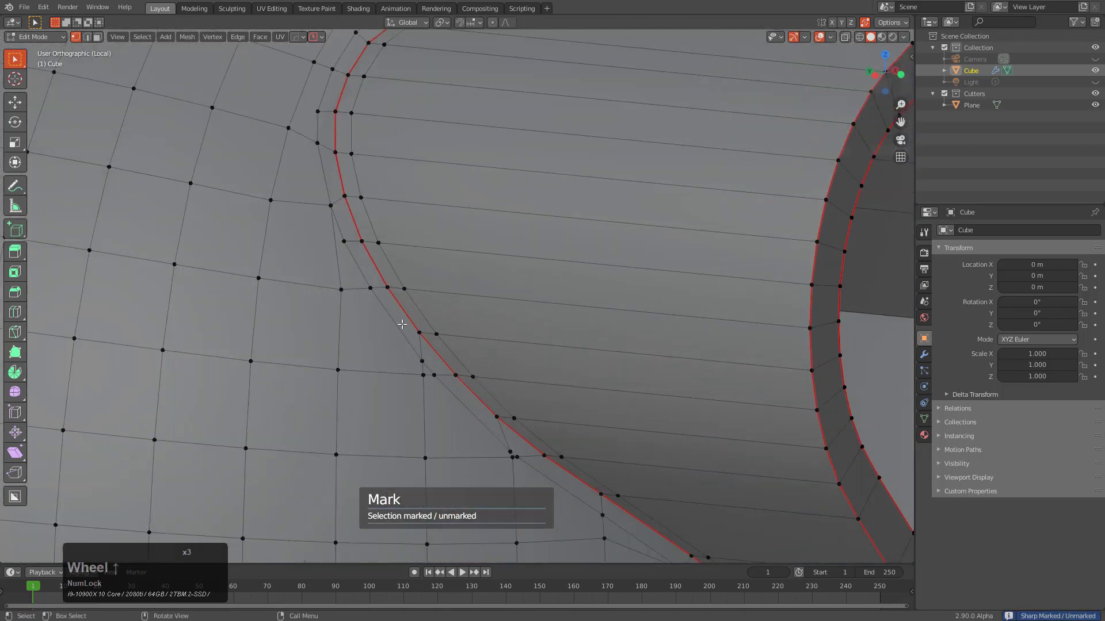
scroll(436, 291, "up", 2)
key("g")
key("g")
left_click(423, 312)
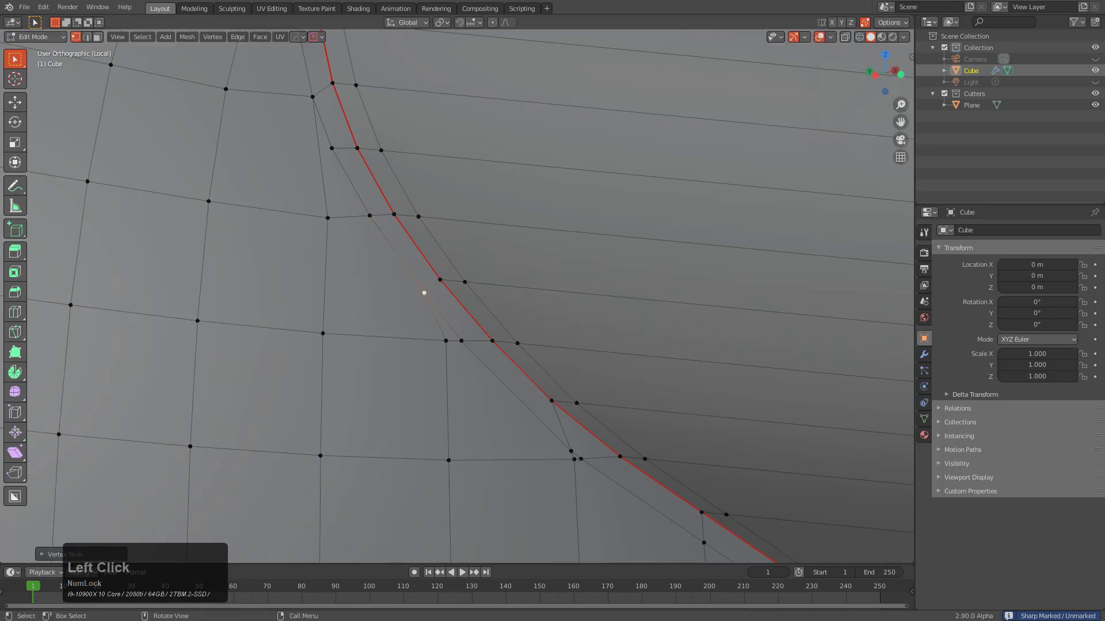
mouse_move(424, 291)
middle_mouse_down()
mouse_move(377, 250)
mouse_move(350, 185)
middle_mouse_up()
key("g")
key("g")
left_click(399, 228)
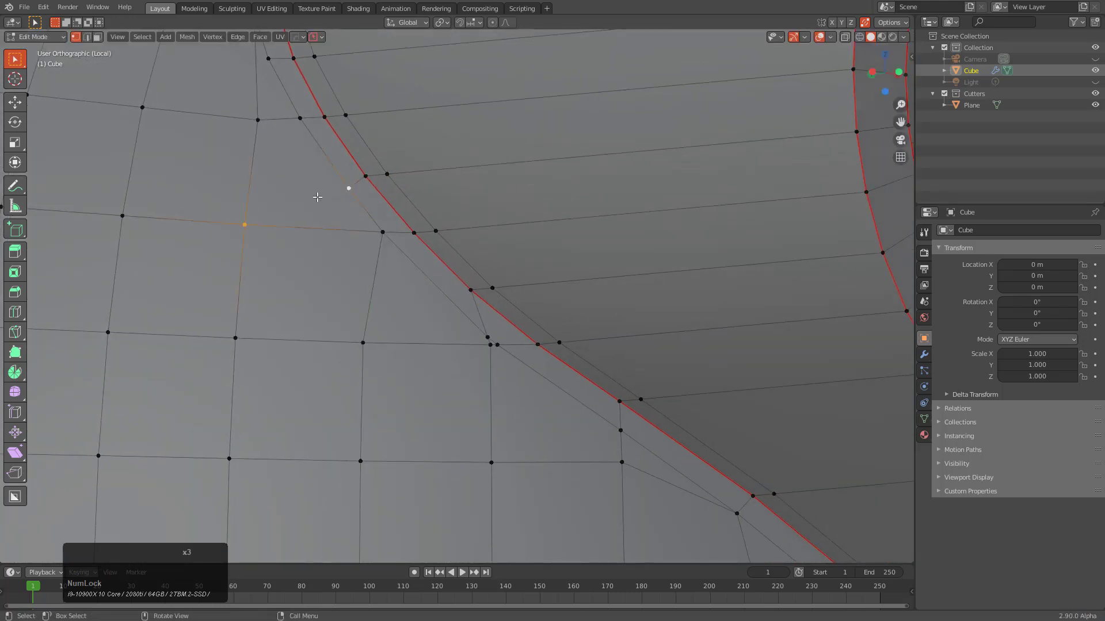
Slide the stray vertices beside the bevel along their edges into line.
left_click(256, 120)
key("g")
key("g")
left_click(256, 68, "shift")
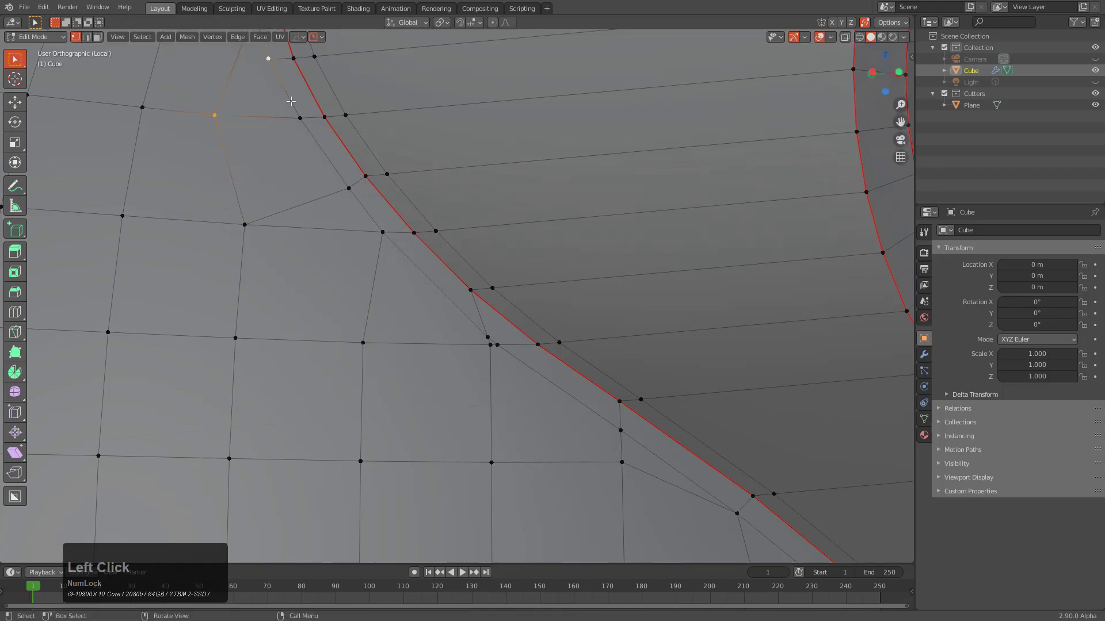
left_click(483, 353)
key("g")
key("g")
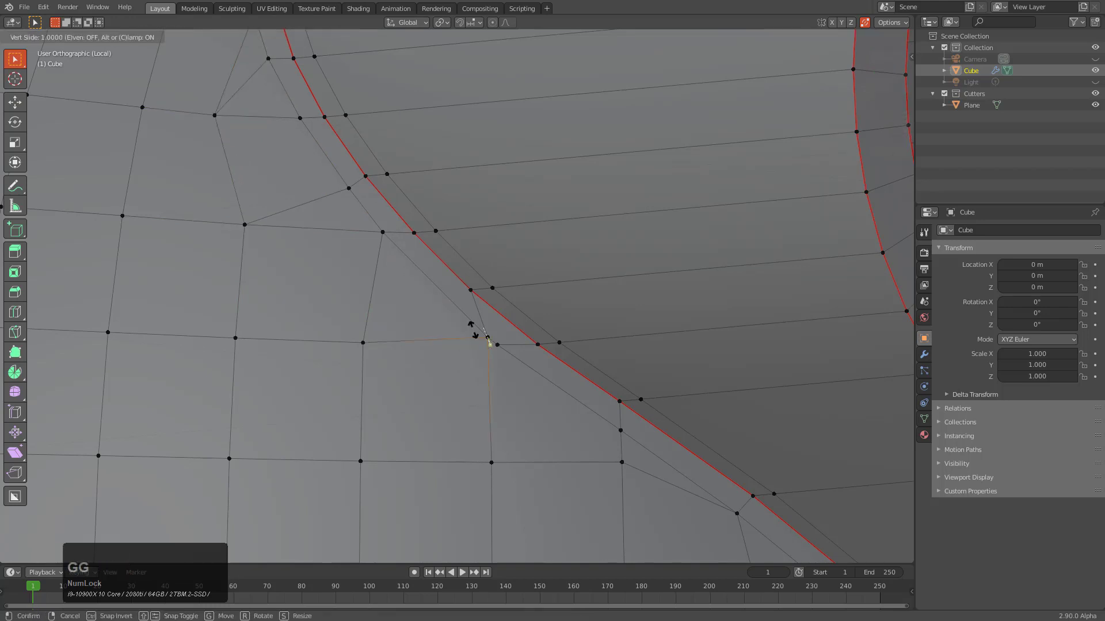
key("g")
key("g")
left_click(490, 363)
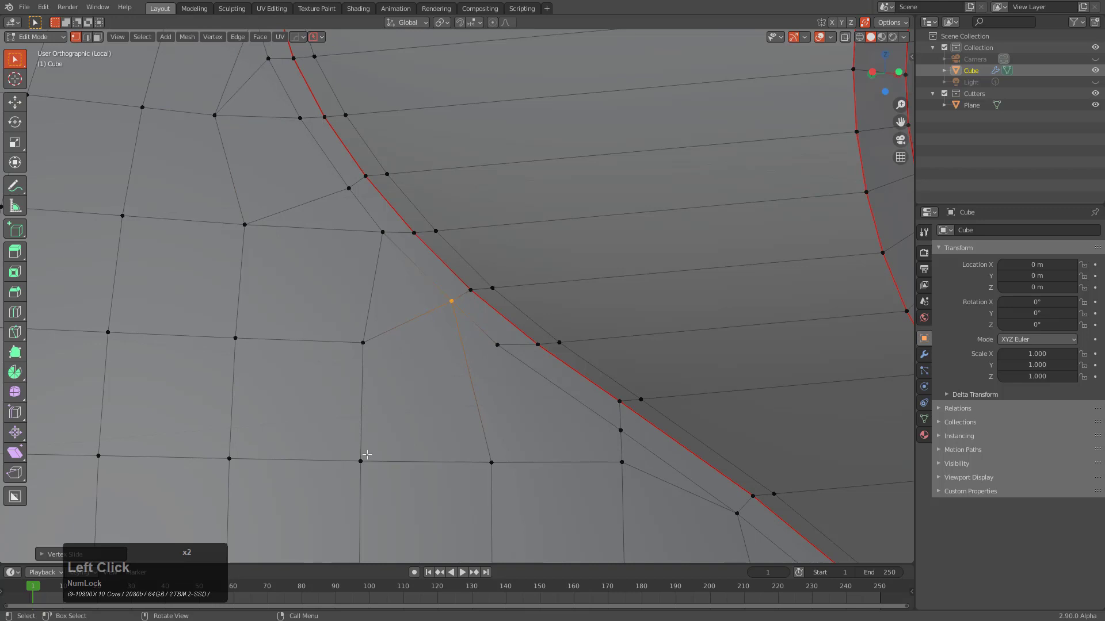
key("g")
key("g")
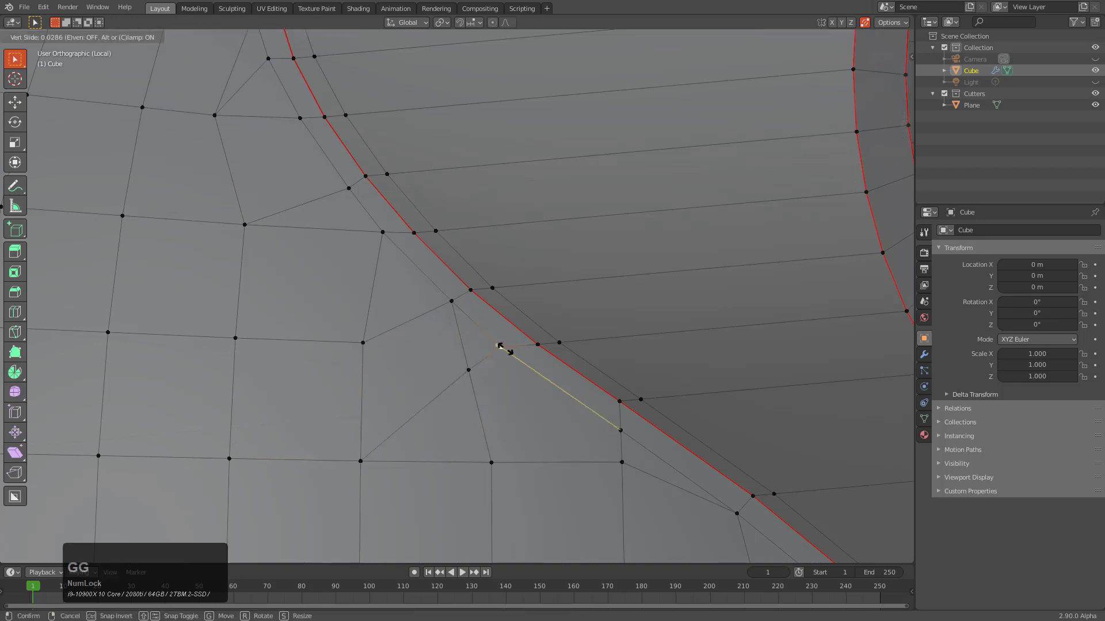
left_click(525, 365)
key("g")
key("g")
left_click(534, 347)
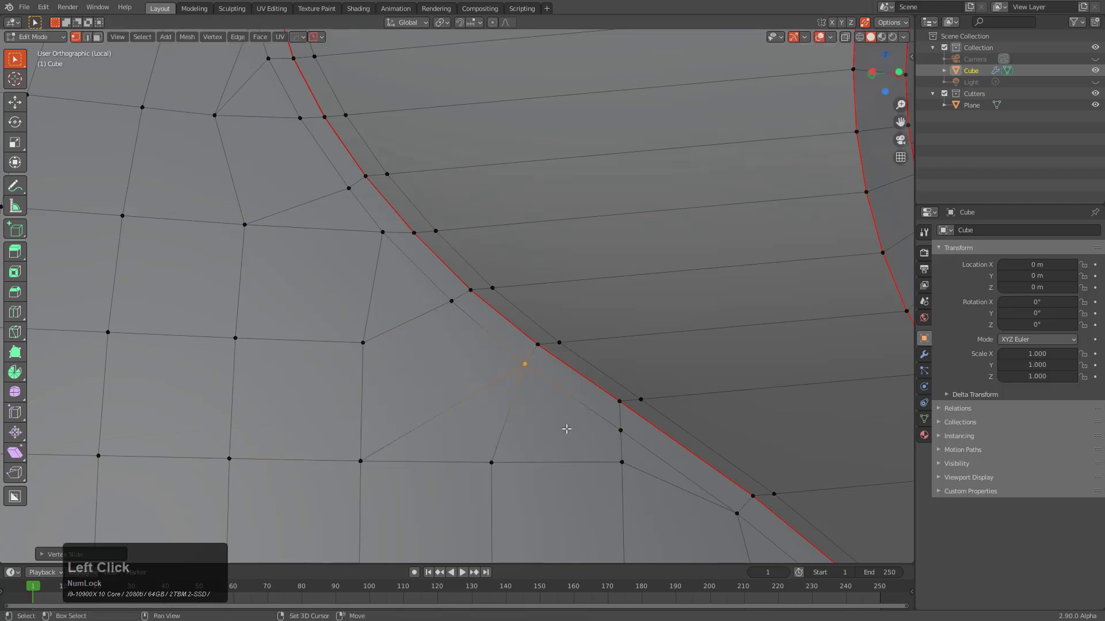
Even out the last rim vertices, then view the finished X-shaped frame from the front.
middle_click_drag(566, 429, 474, 308)
key("g")
key("g")
left_click(493, 365)
mouse_move(492, 365)
middle_mouse_down("shift")
mouse_move(449, 295)
mouse_move(497, 358)
middle_mouse_up("shift")
key("g")
key("g")
left_click(482, 382)
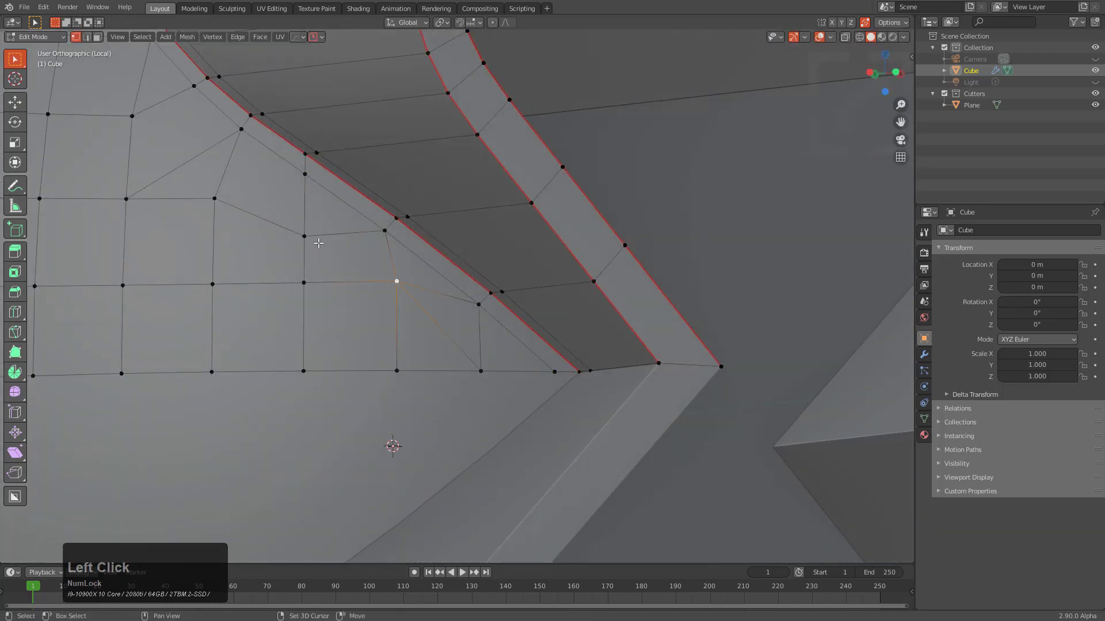
scroll(312, 237, "down", 3)
scroll(311, 238, "down", 3)
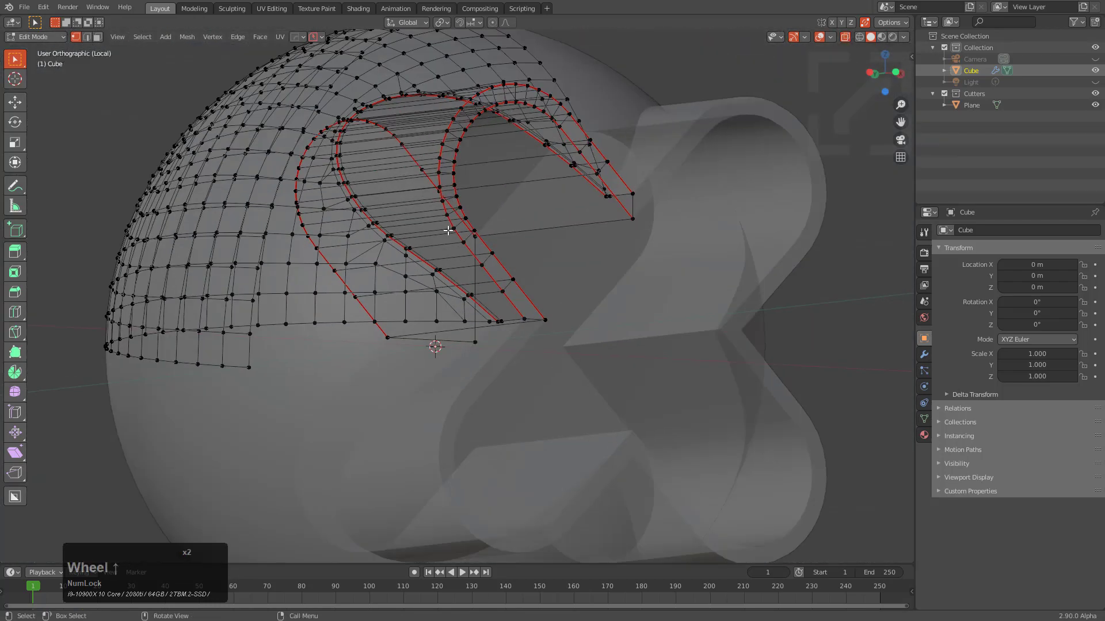
scroll(311, 238, "up", 4)
key("Tab")
mouse_move(415, 362)
middle_mouse_down()
mouse_move(453, 274)
mouse_move(485, 308)
mouse_move(394, 291)
mouse_move(486, 268)
mouse_move(436, 256)
mouse_move(444, 262)
middle_mouse_up()
scroll(453, 272, "down", 2)
scroll(438, 258, "up", 2)
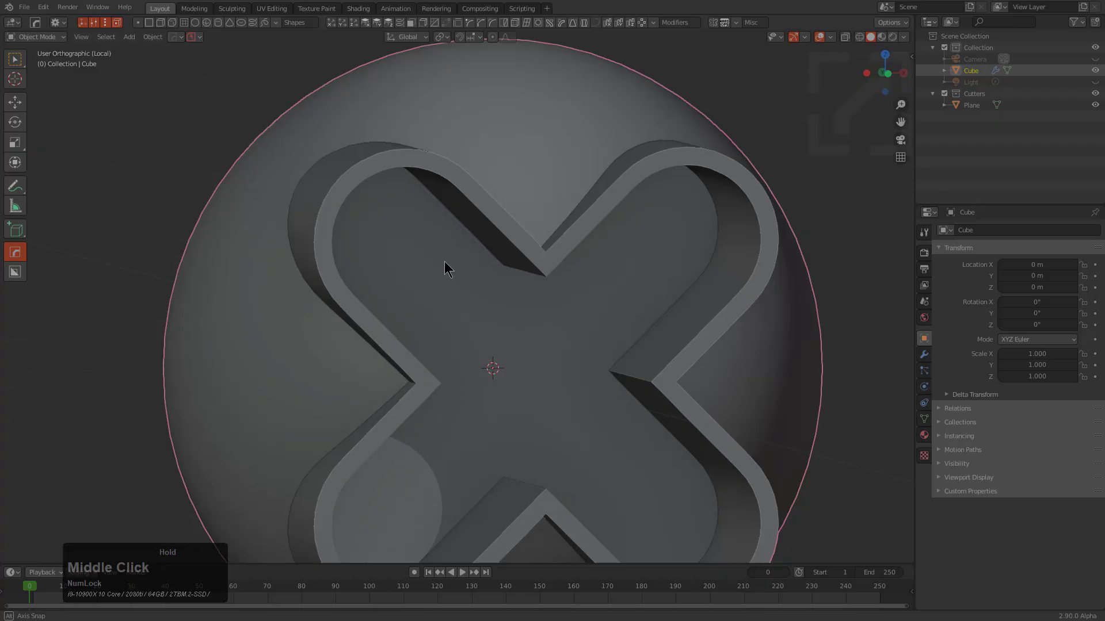